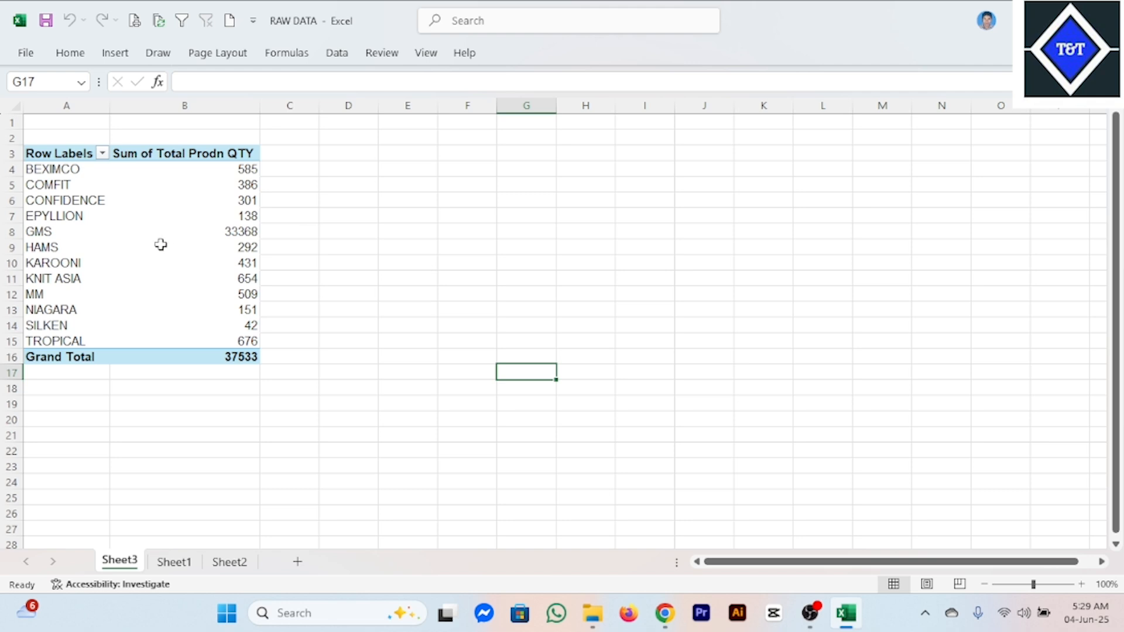
click(161, 245)
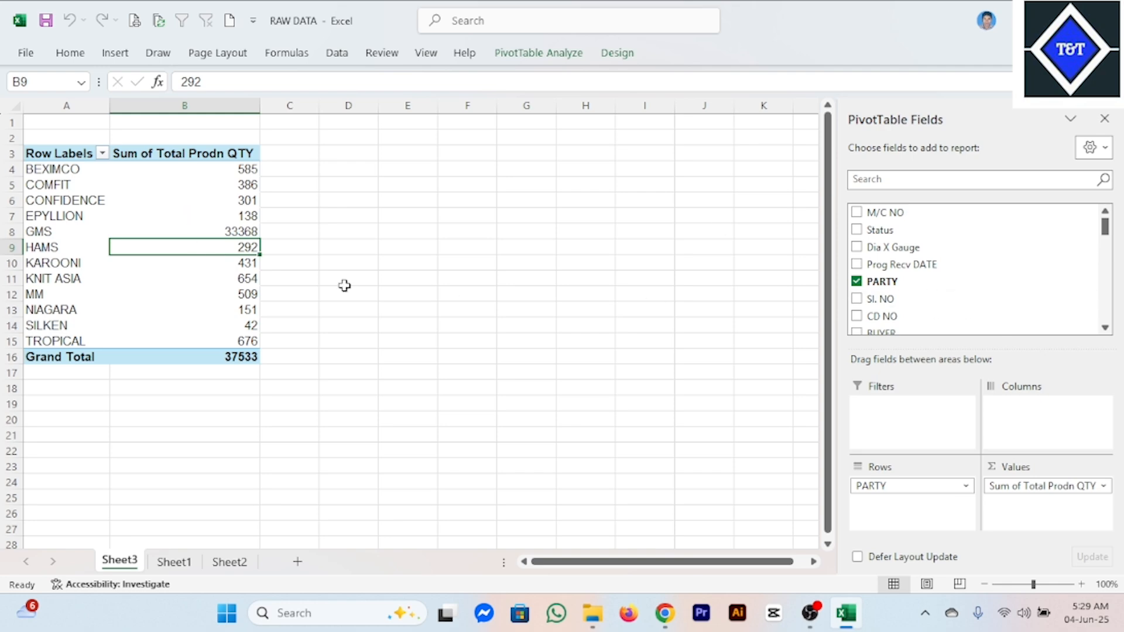
click(652, 611)
click(144, 280)
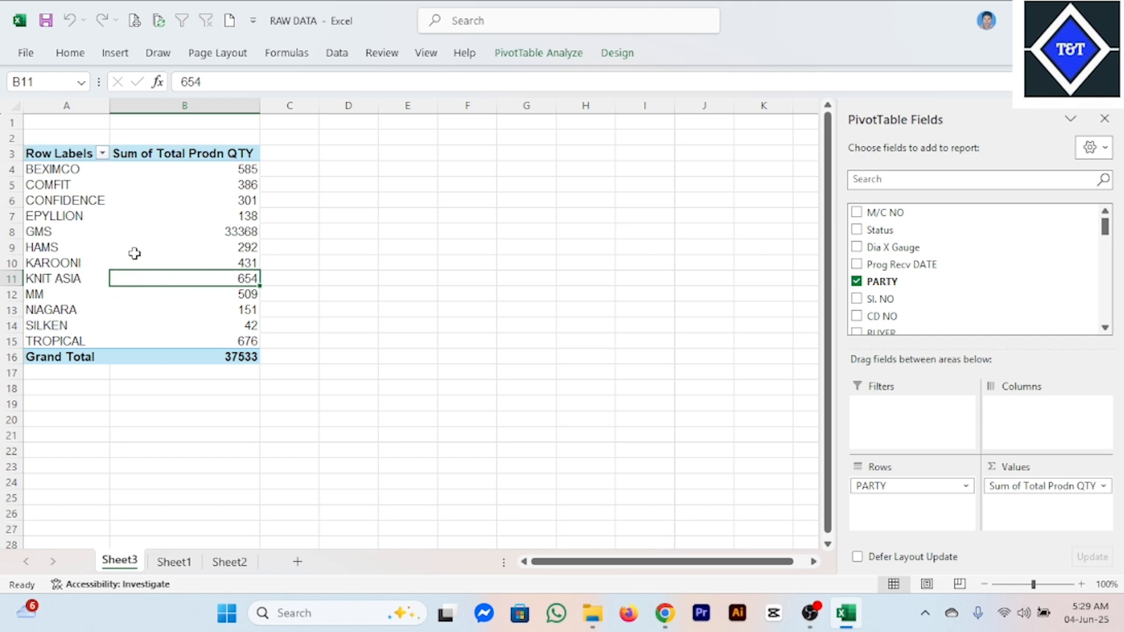
click(155, 233)
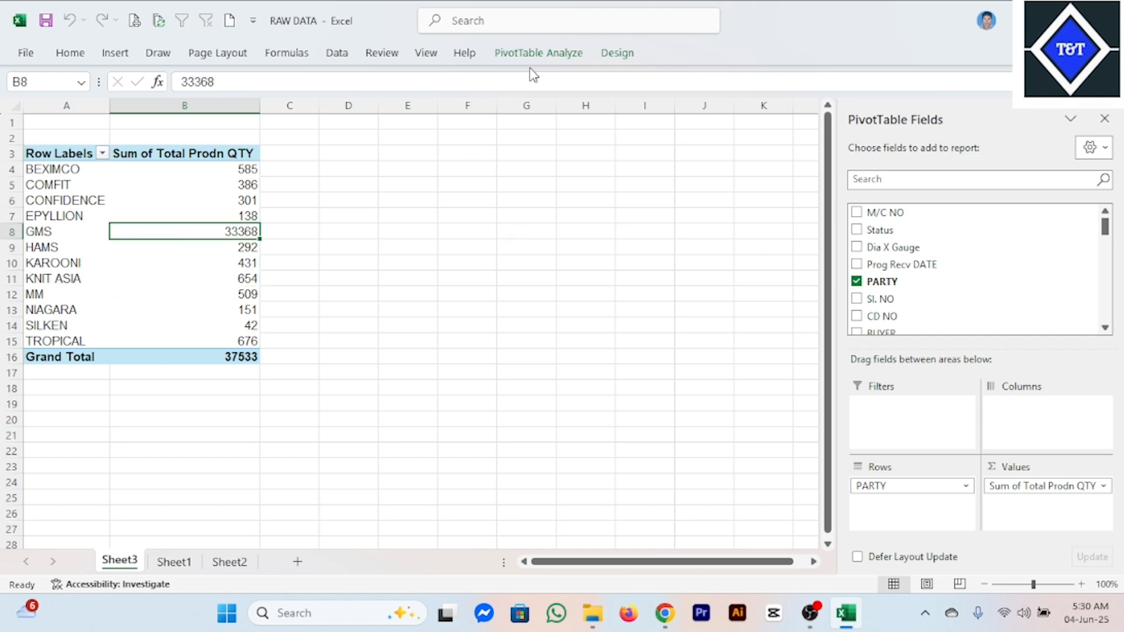
click(547, 55)
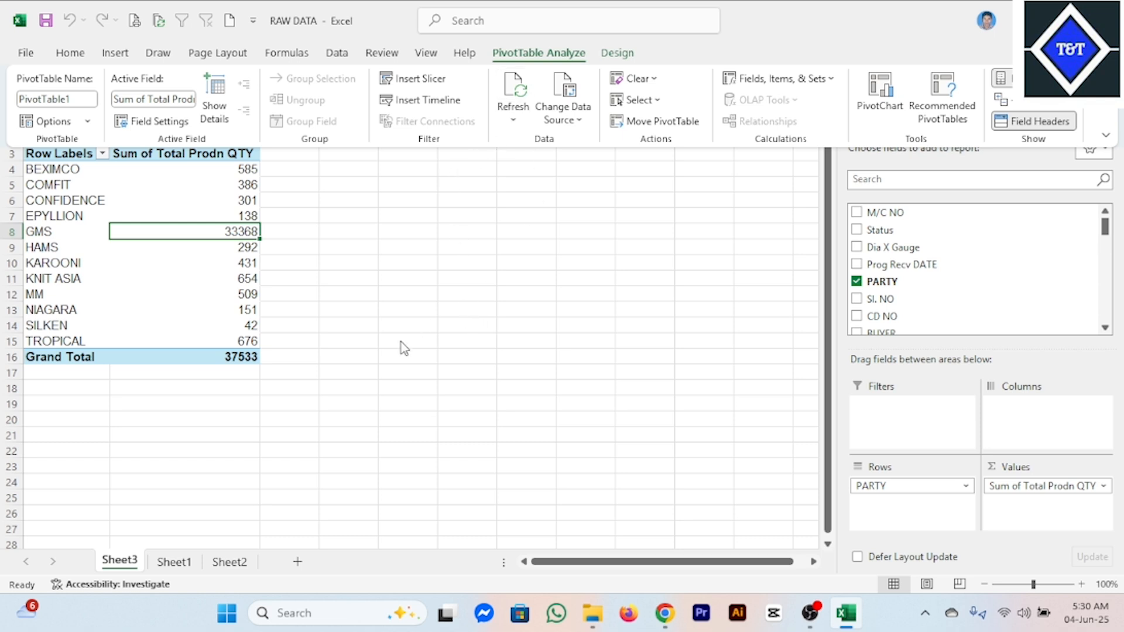
click(328, 420)
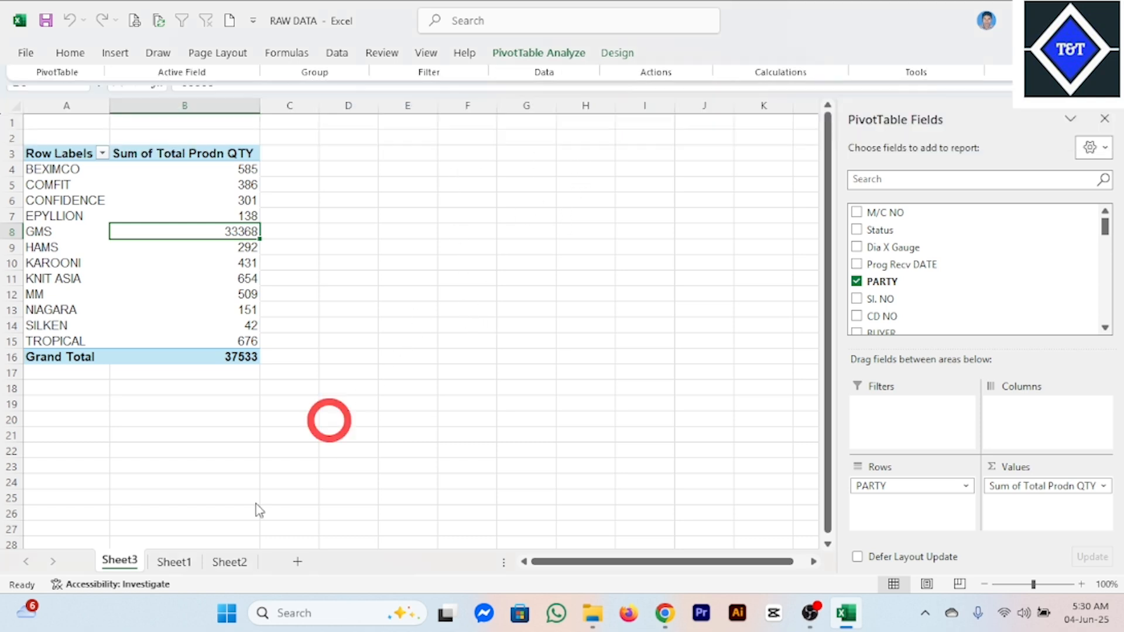
Review the source data table on Sheet1 and compare it with the party-wise production pivot table on Sheet3
click(175, 563)
click(608, 346)
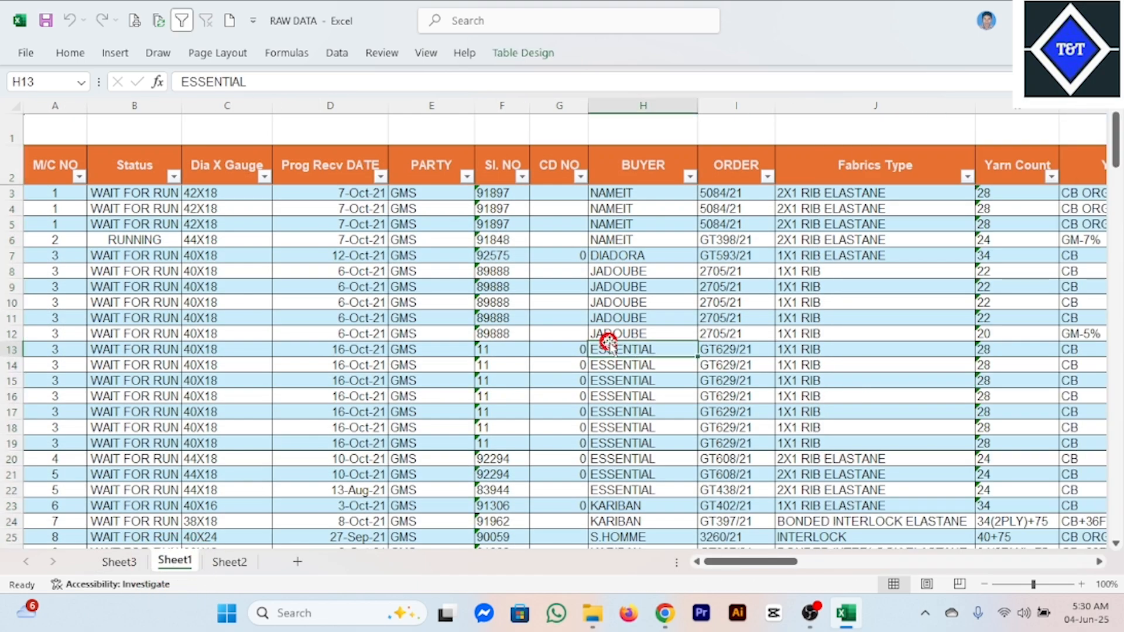
drag(728, 562, 711, 578)
click(240, 271)
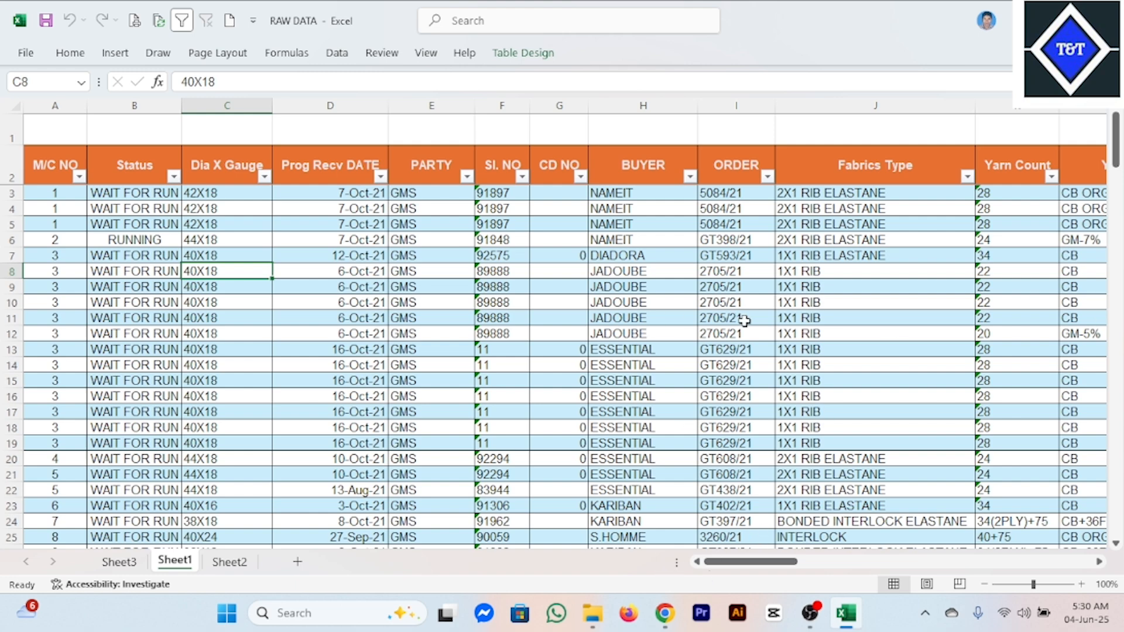
click(120, 561)
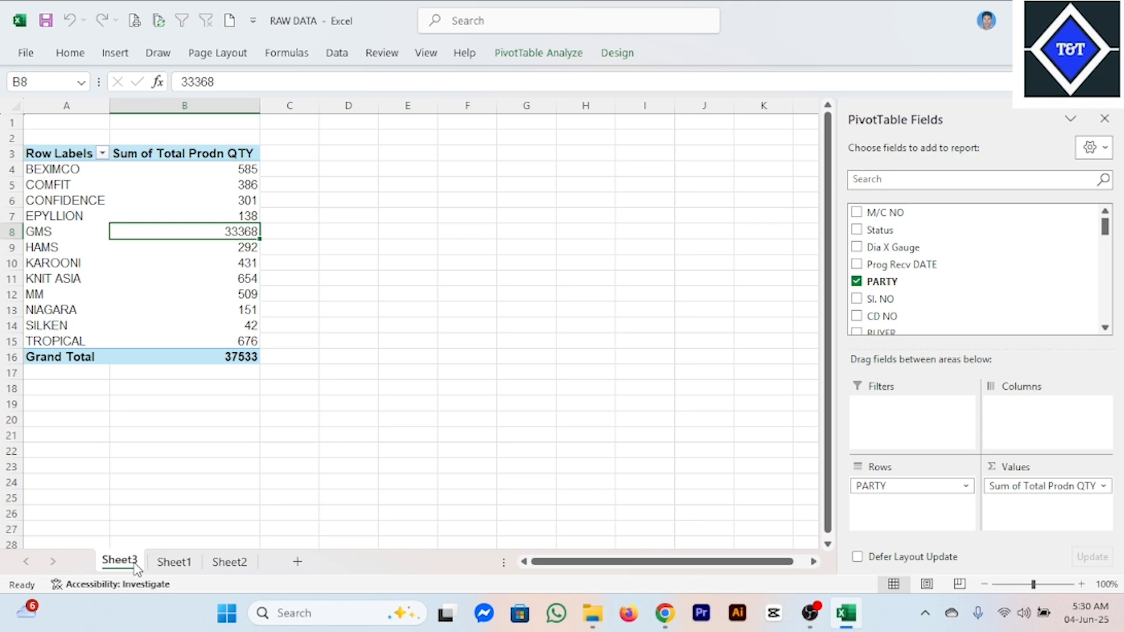
click(173, 562)
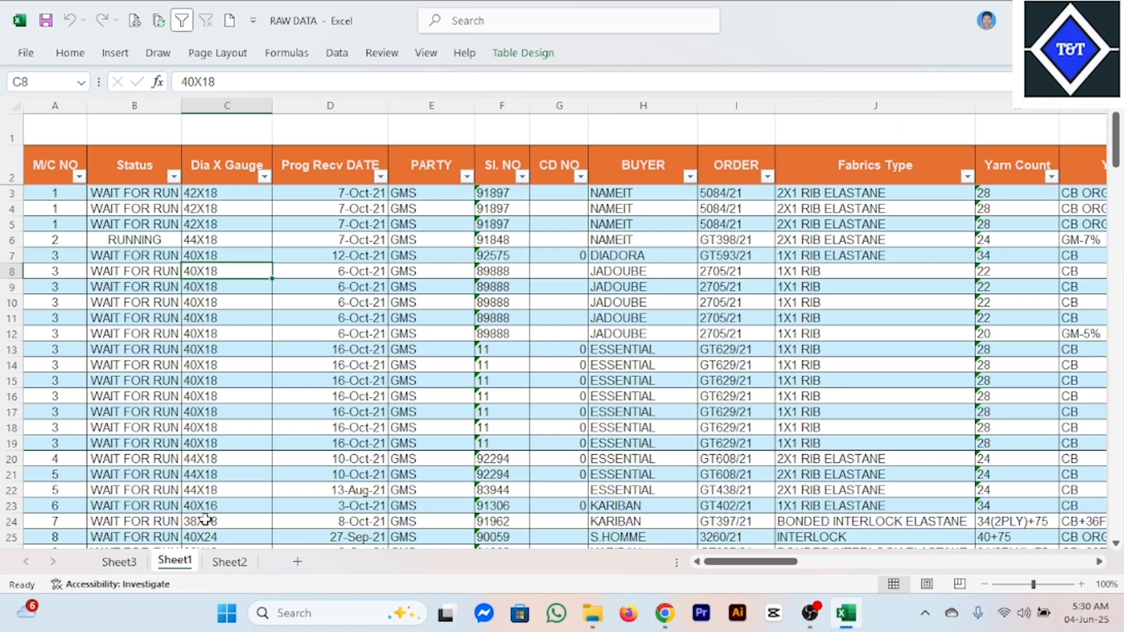
click(120, 565)
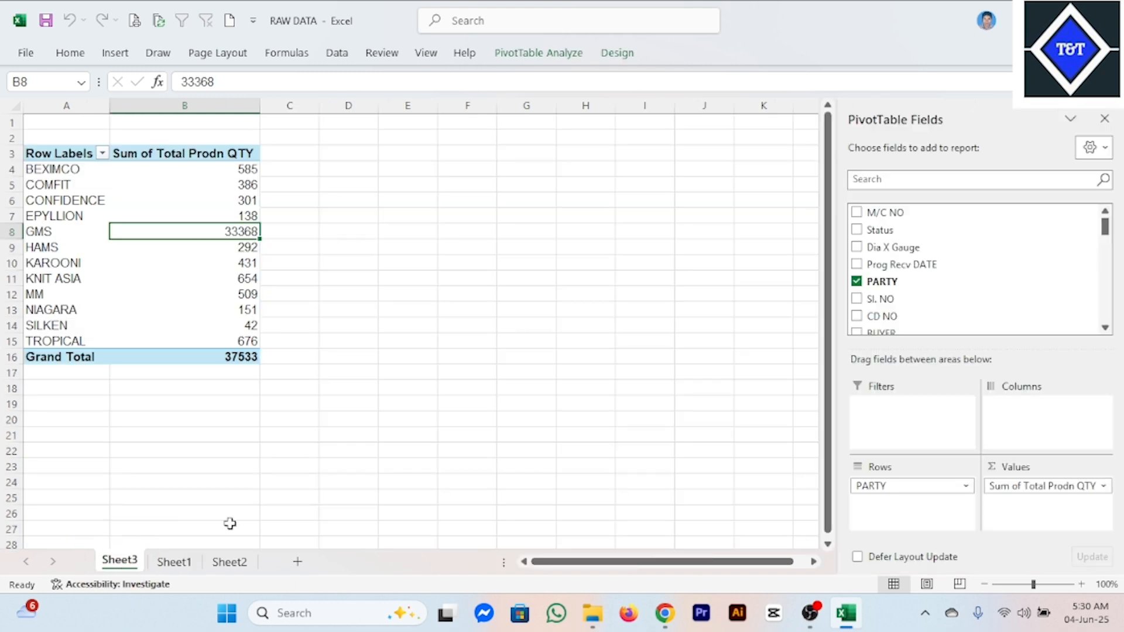
click(535, 52)
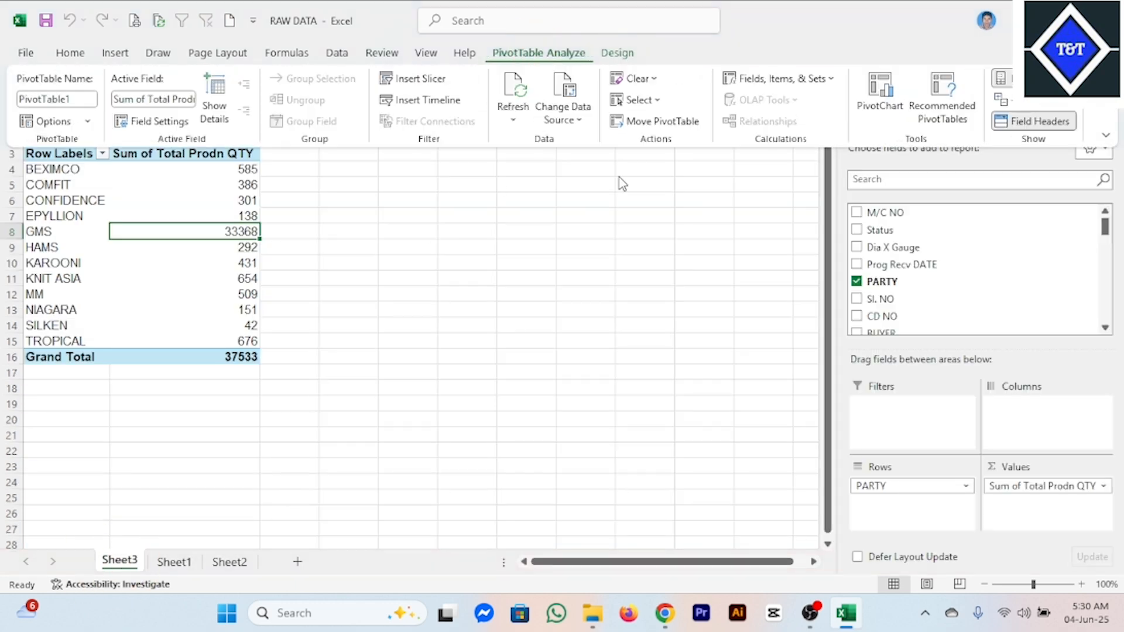
click(214, 266)
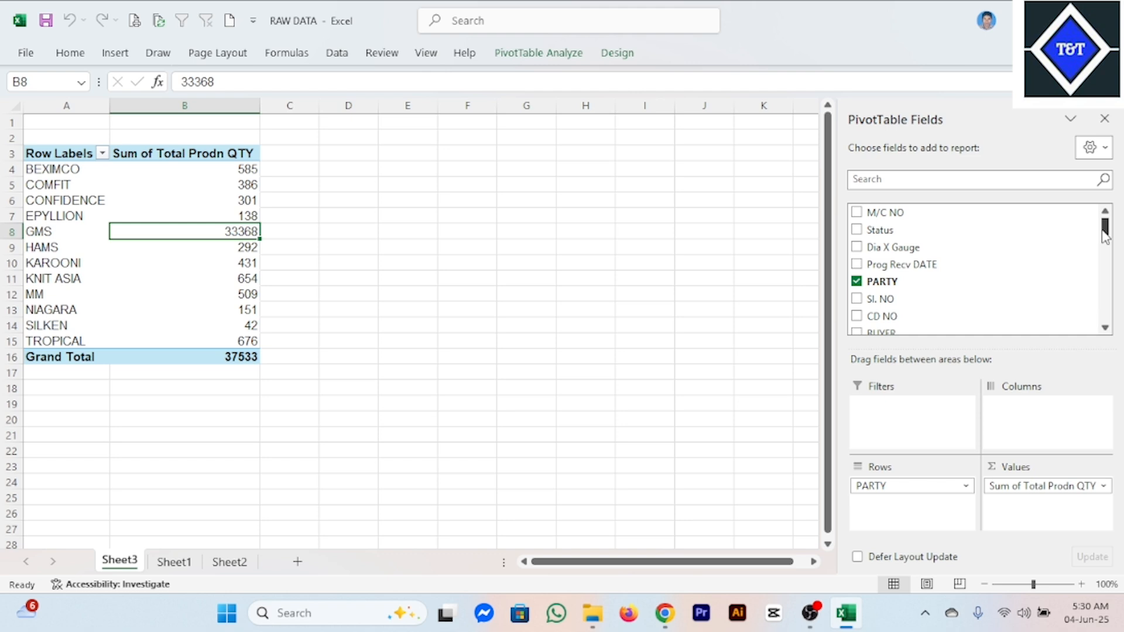
Add the Fabrics Type and BUYER fields to the pivot table's rows, nested in that order below PARTY
drag(1105, 234, 1106, 252)
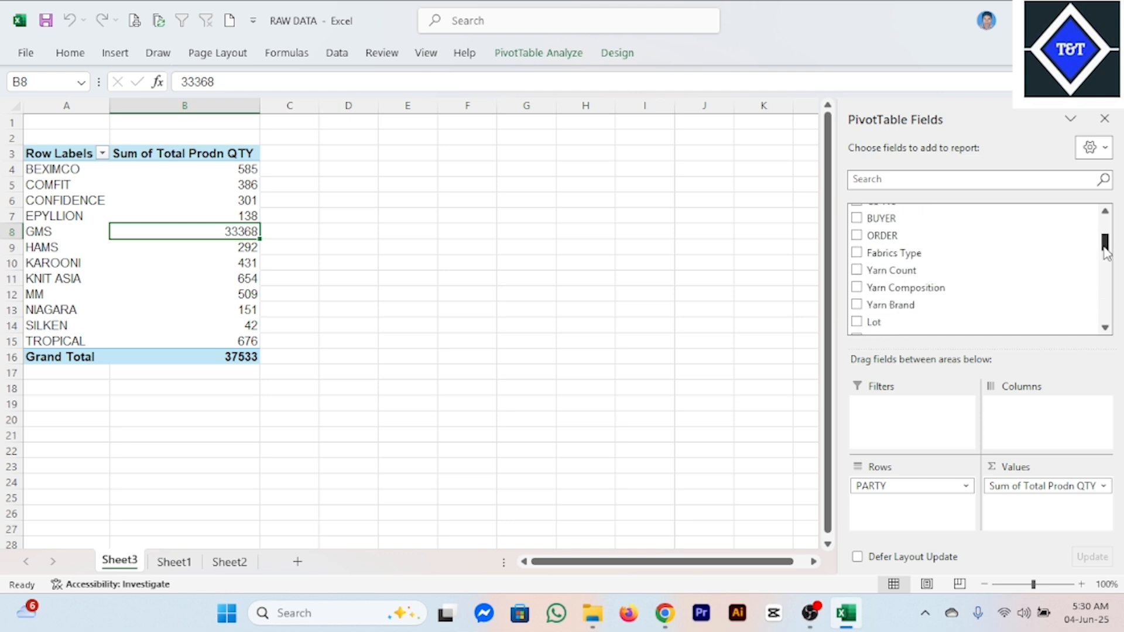
drag(898, 254, 912, 504)
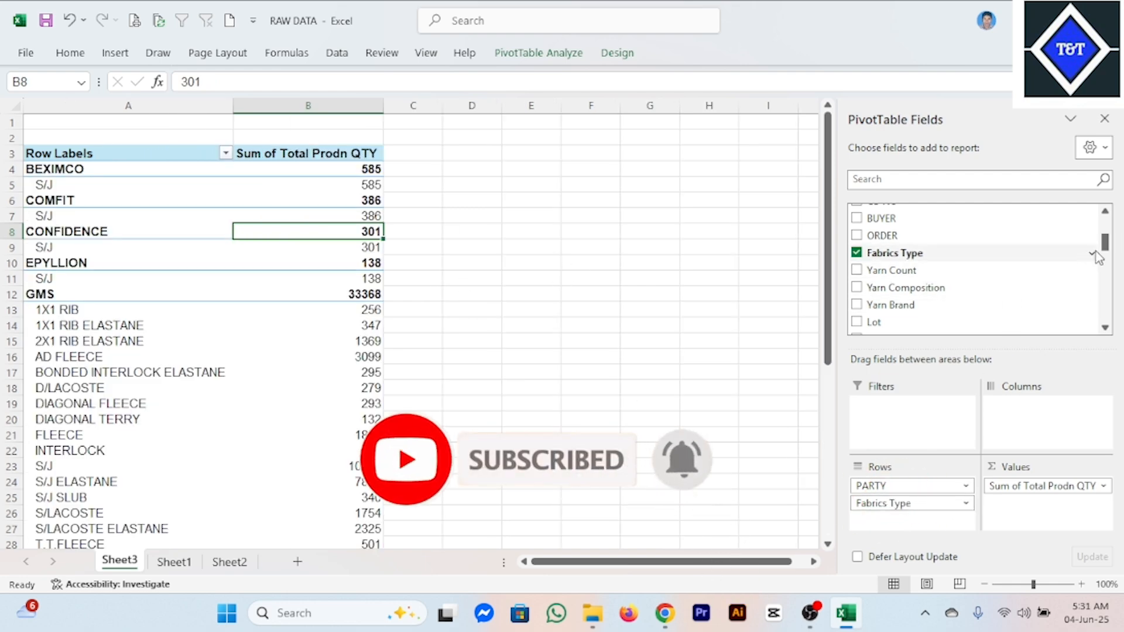
mouse_move(1107, 250)
mouse_down()
mouse_move(1104, 283)
mouse_move(1103, 241)
mouse_up()
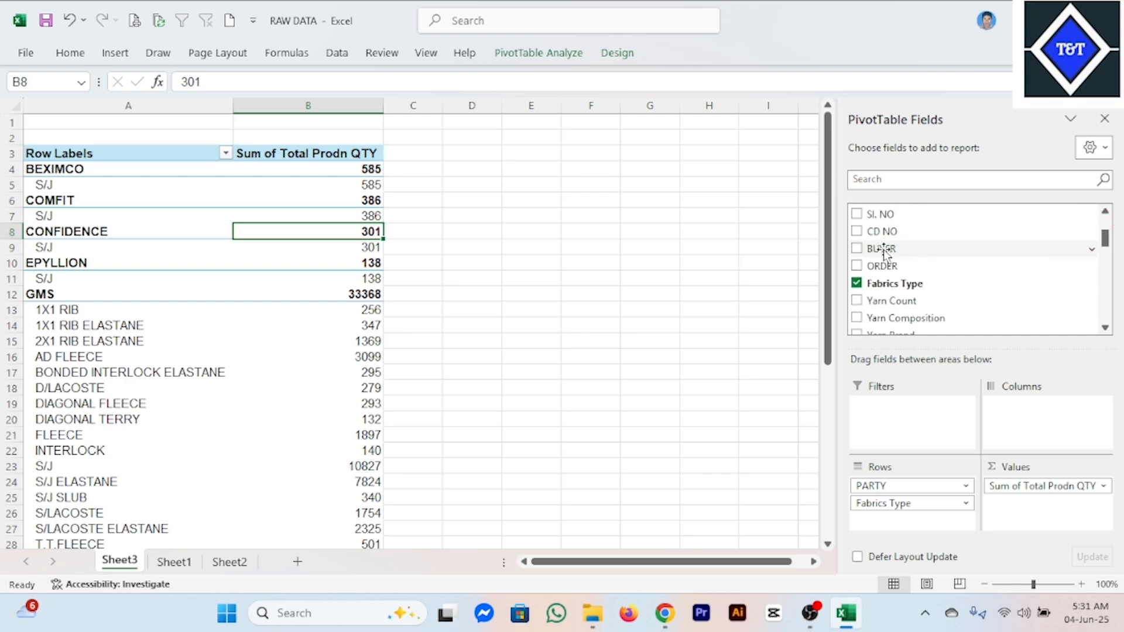
drag(897, 252, 901, 525)
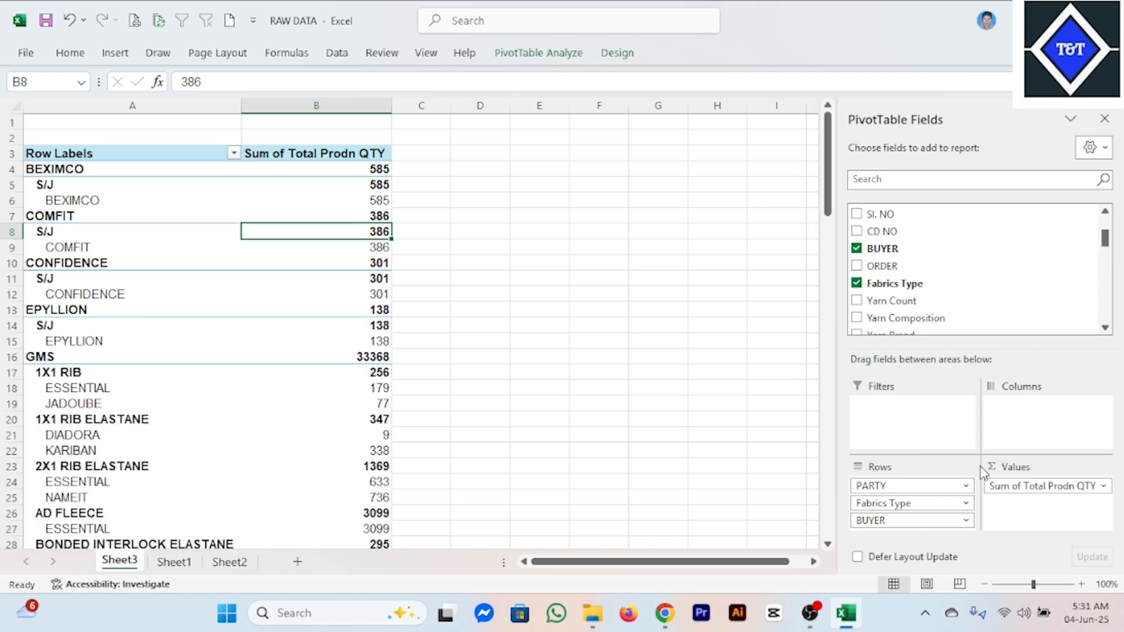
Show the expand/collapse (+/-) buttons on the pivot table's row items and look over the nested rows
scroll(281, 357, down, 8)
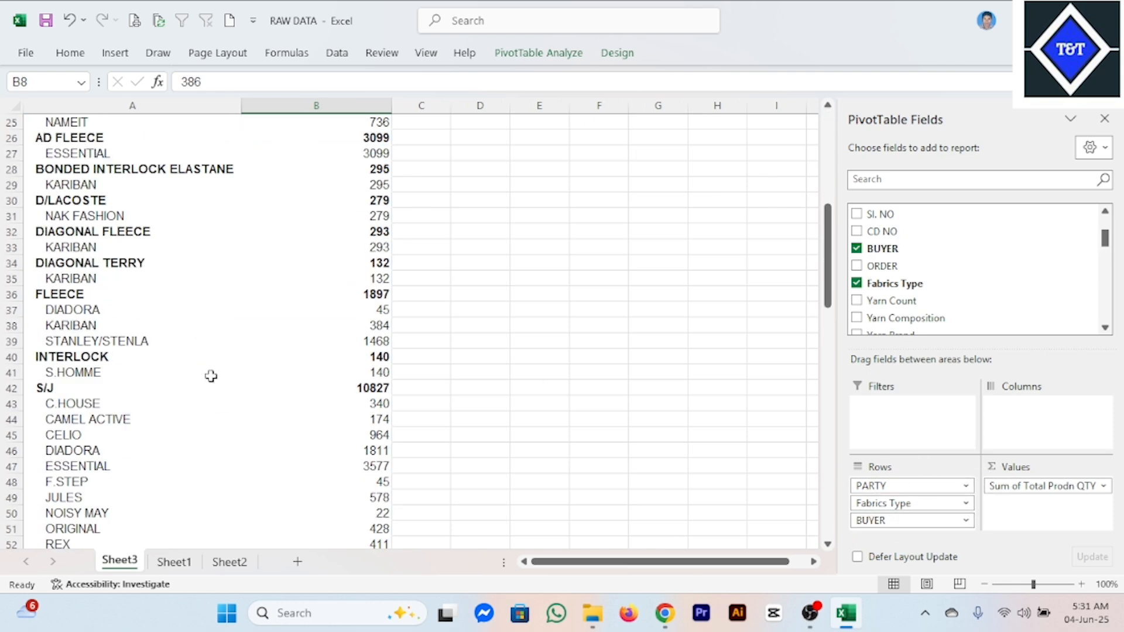
scroll(220, 377, down, 9)
click(230, 351)
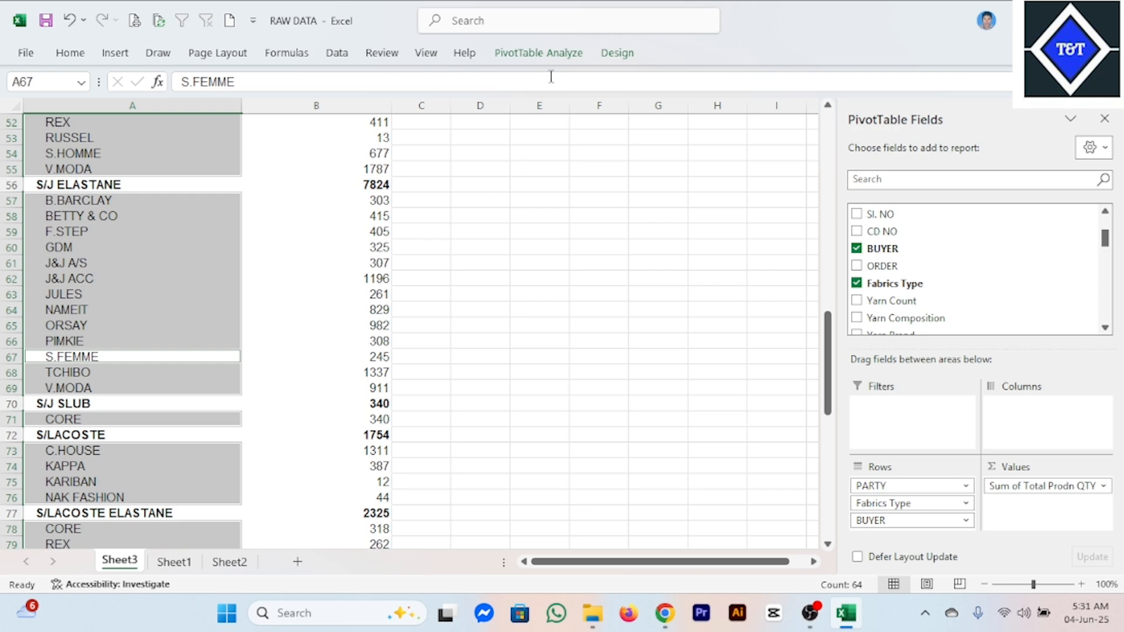
click(553, 54)
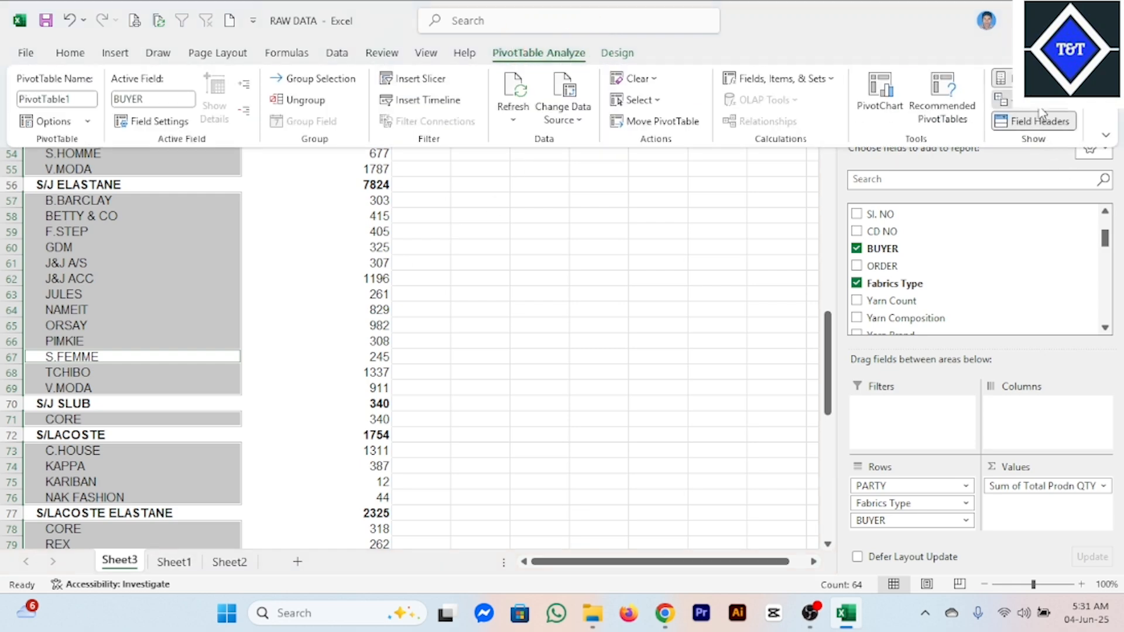
scroll(364, 339, up, 6)
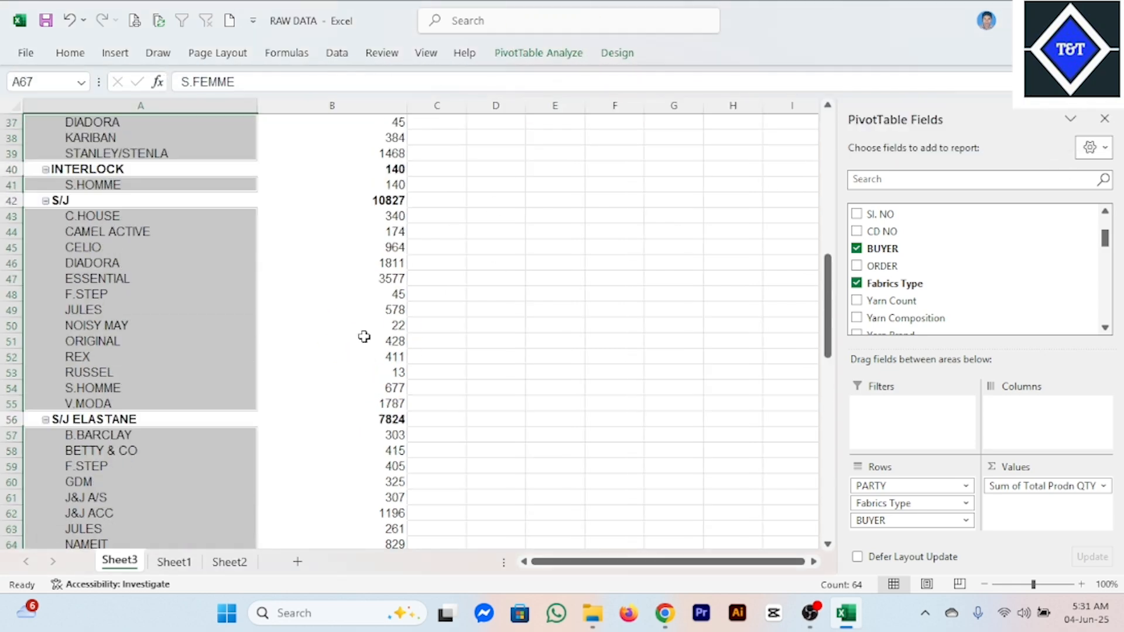
scroll(363, 336, up, 12)
click(627, 295)
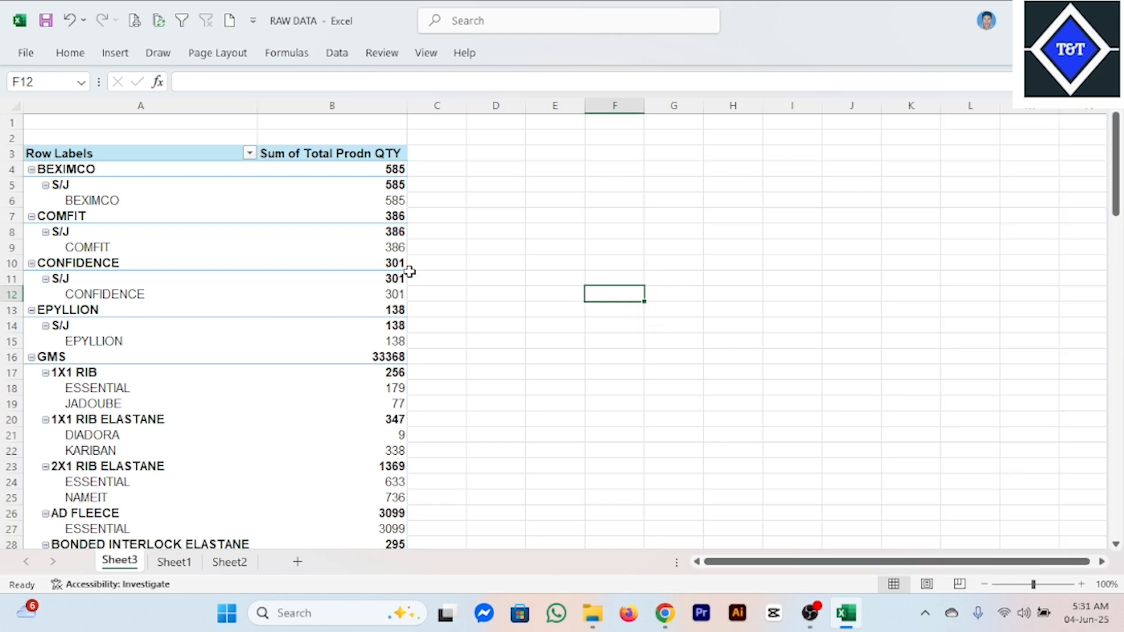
click(370, 275)
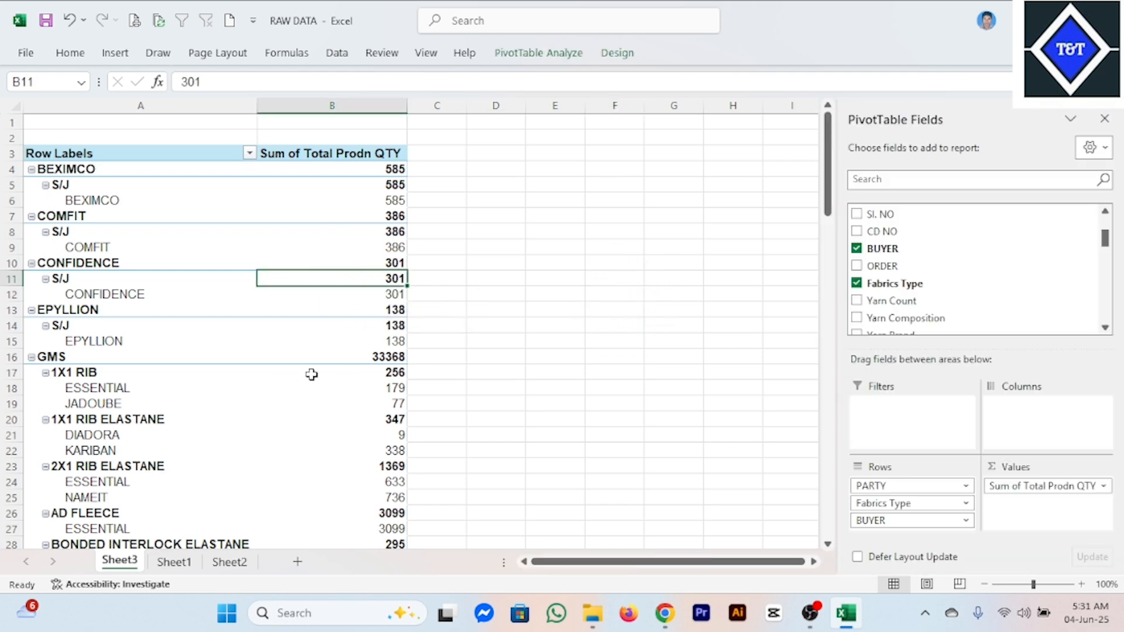
Toggle the pivot table's expand/collapse (+/-) buttons off and on several times, ending with them hidden
click(539, 58)
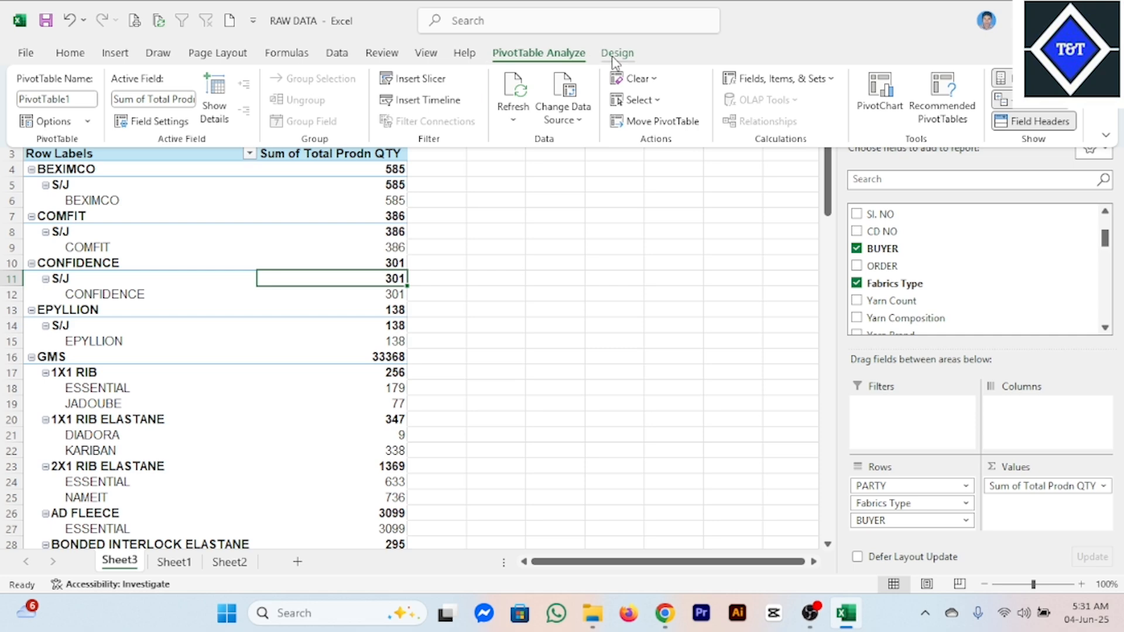
click(614, 59)
click(545, 53)
click(389, 321)
click(267, 325)
click(559, 46)
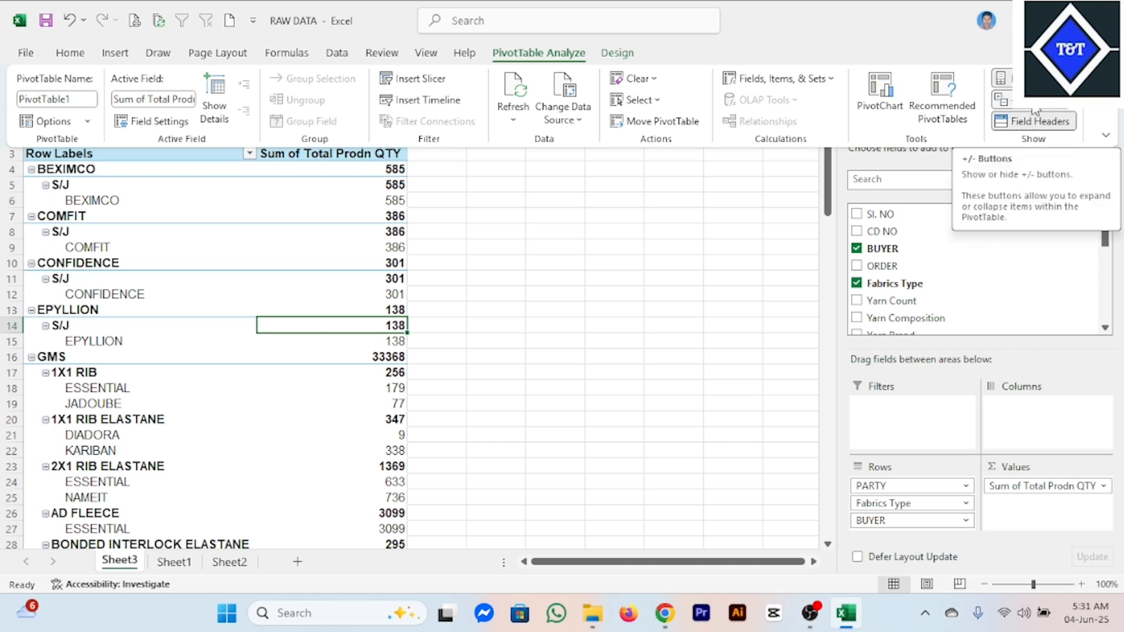
click(1006, 101)
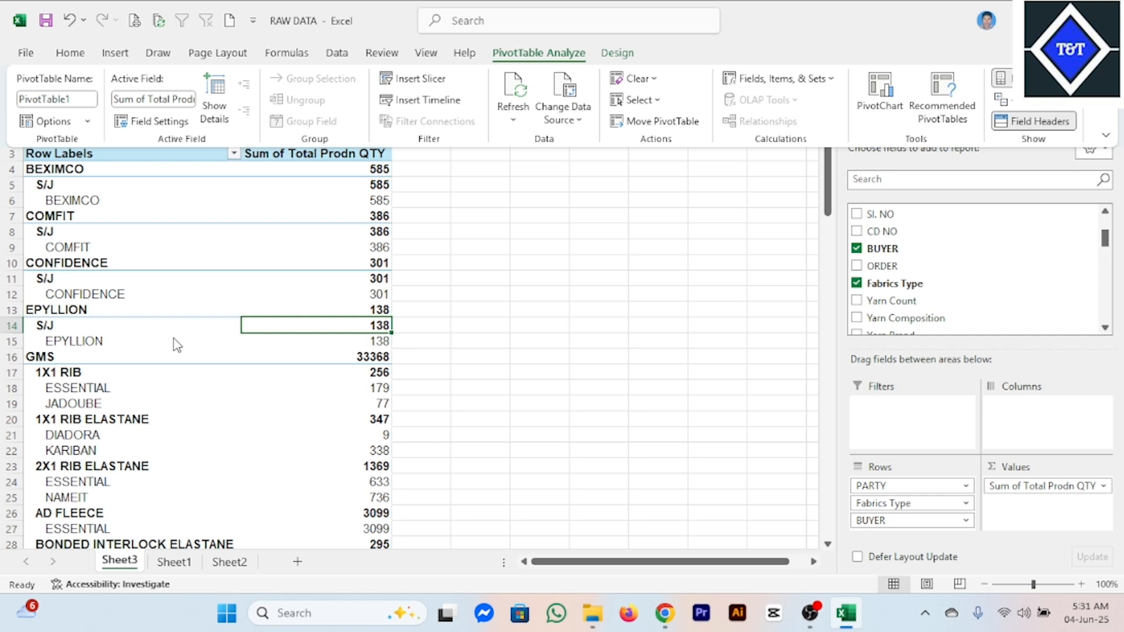
click(1005, 101)
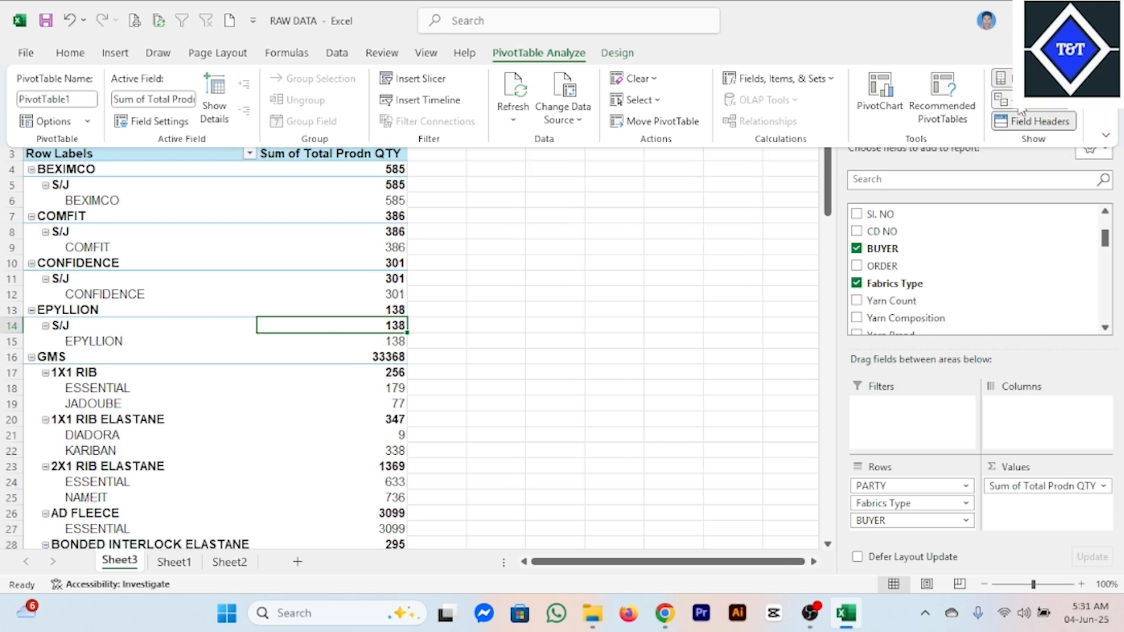
click(1019, 105)
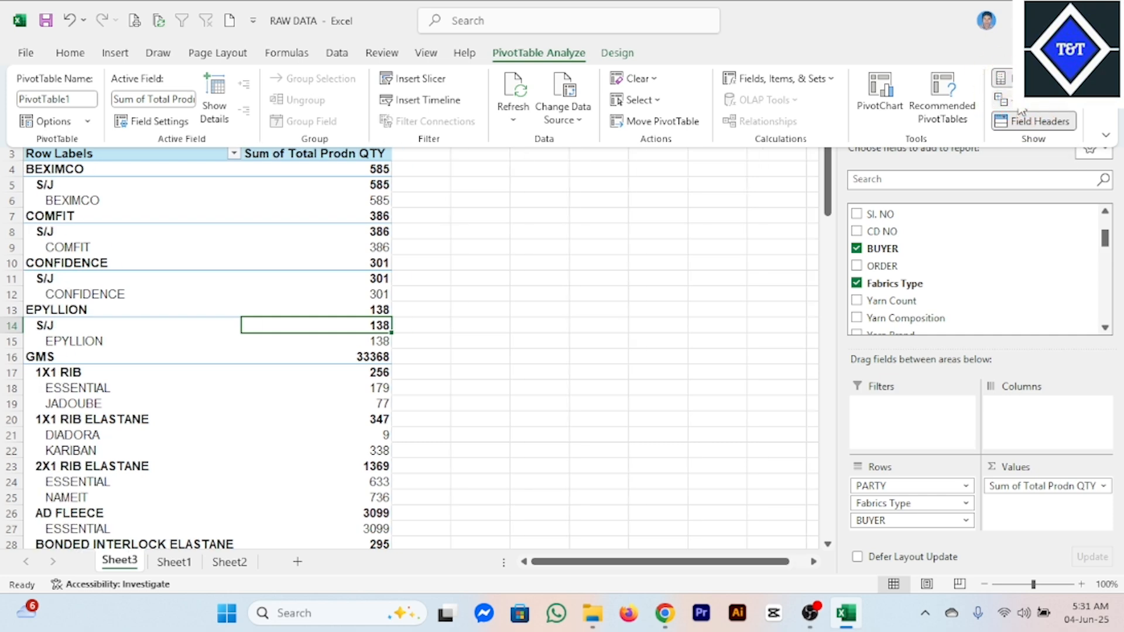
click(1018, 106)
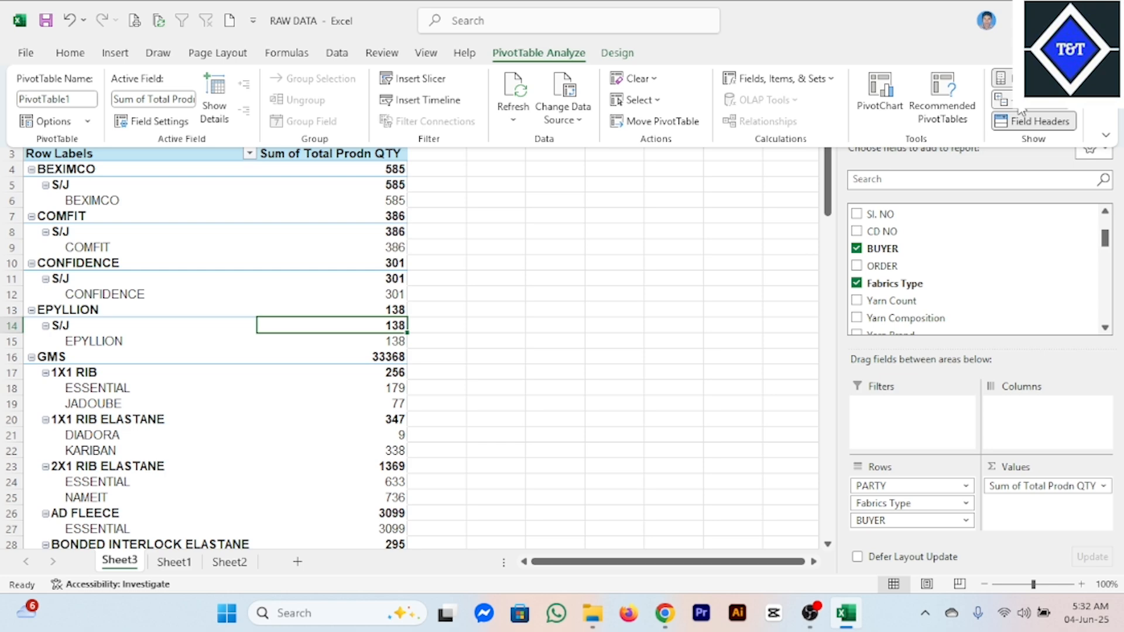
click(1018, 107)
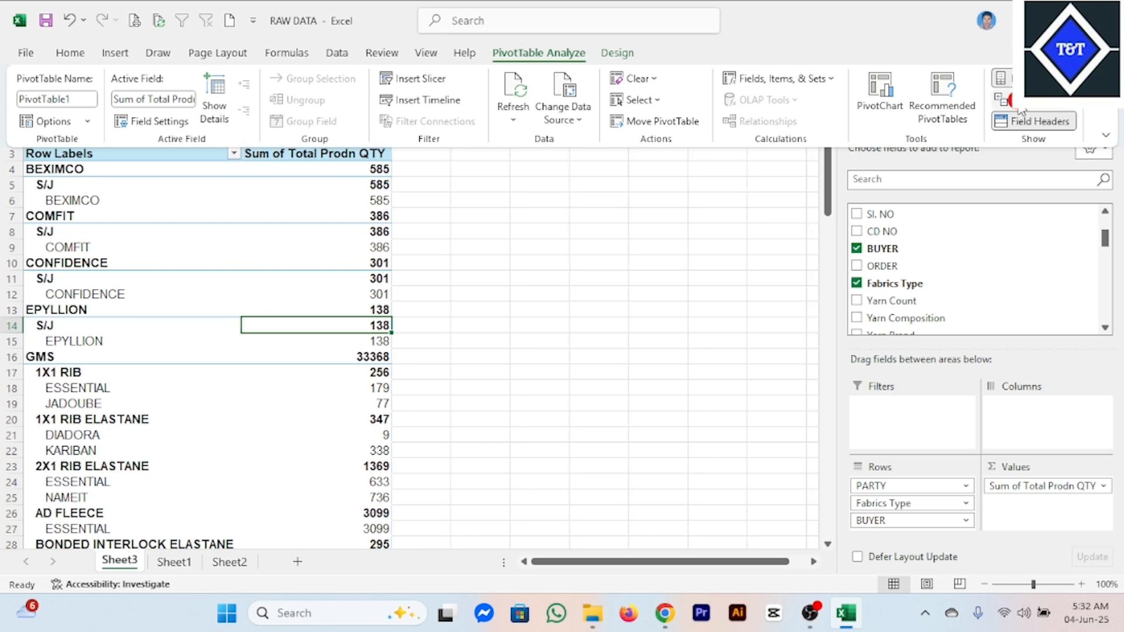
Look through the nested party, fabric type and buyer rows of the pivot table on Sheet3
click(252, 291)
scroll(257, 375, down, 12)
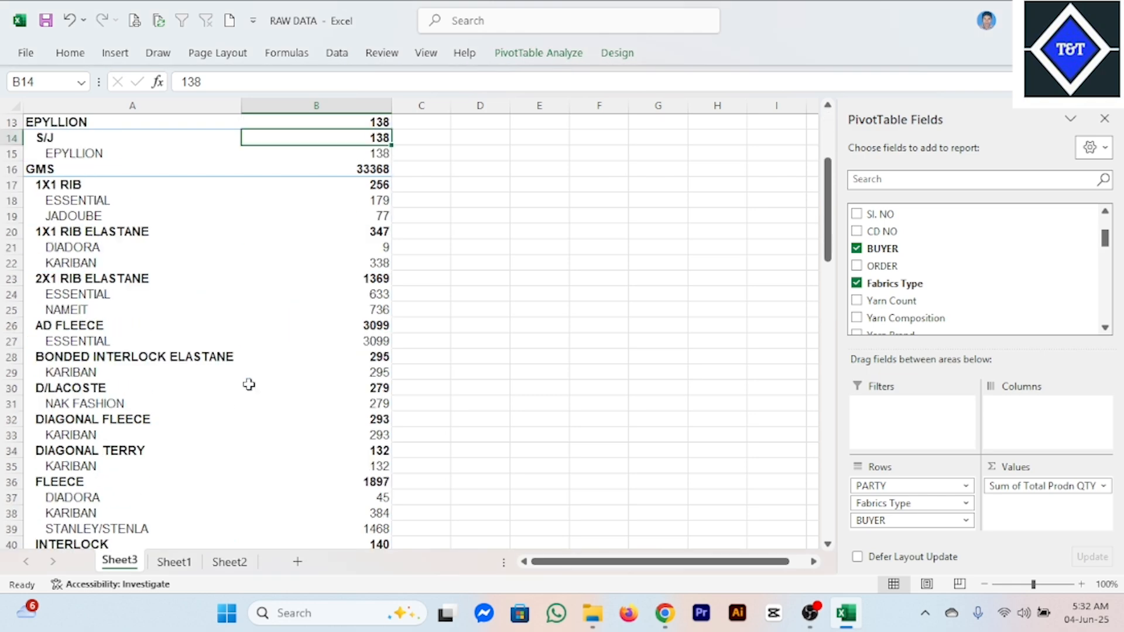
scroll(273, 364, down, 5)
scroll(306, 384, up, 18)
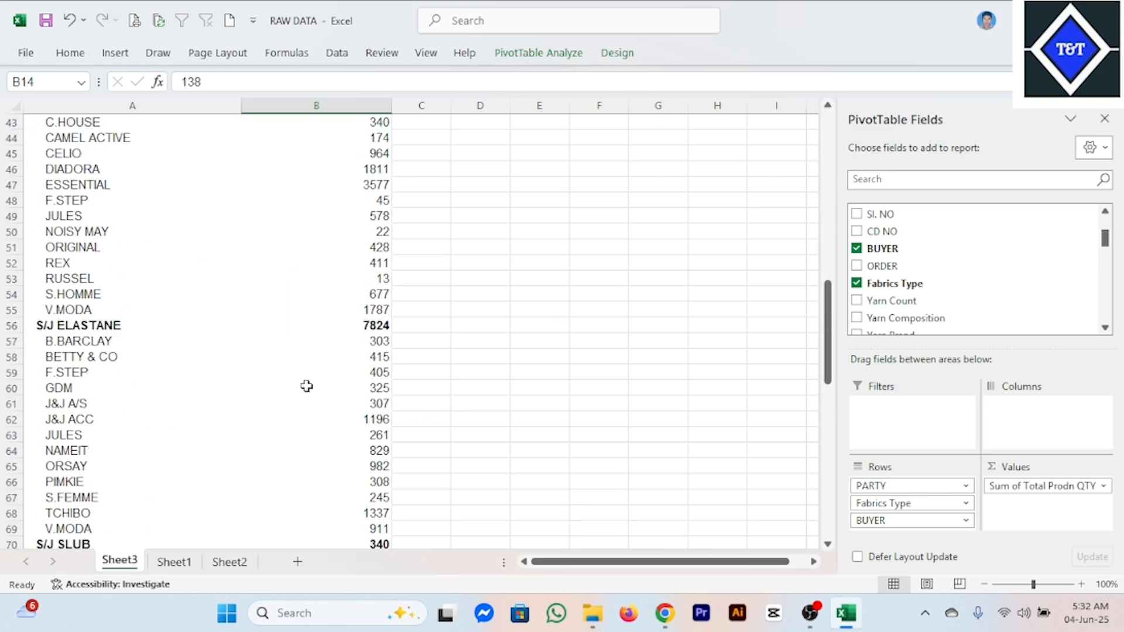
click(531, 55)
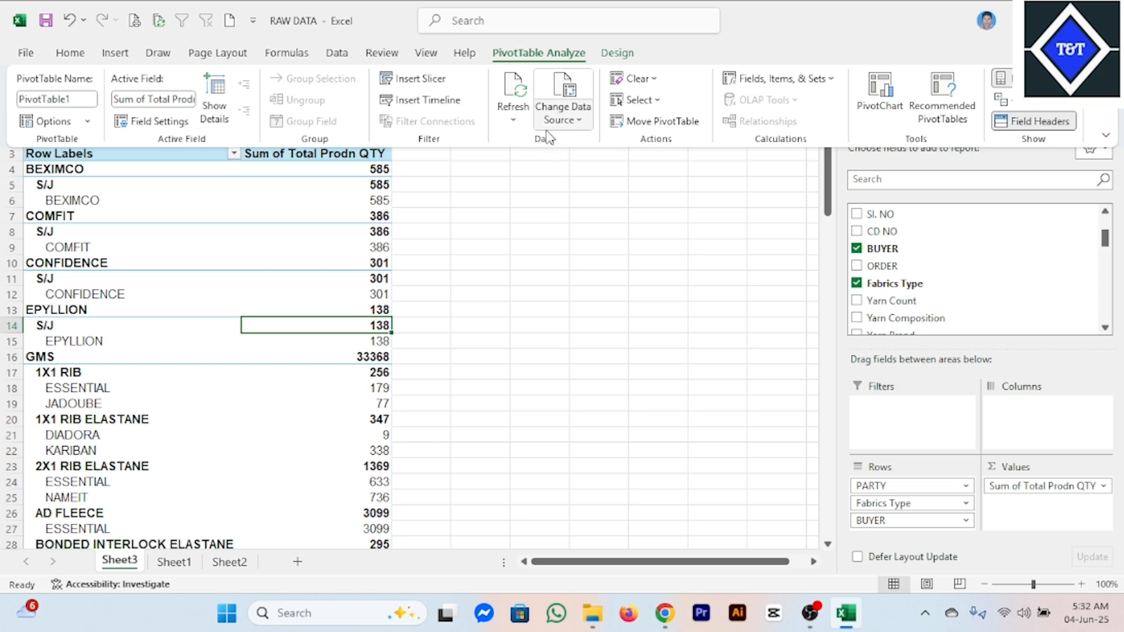
Examine the Total Prodn QTY and Balance QTY totals above the Sheet1 table, selecting the Balance QTY total in AF1
click(174, 565)
click(175, 565)
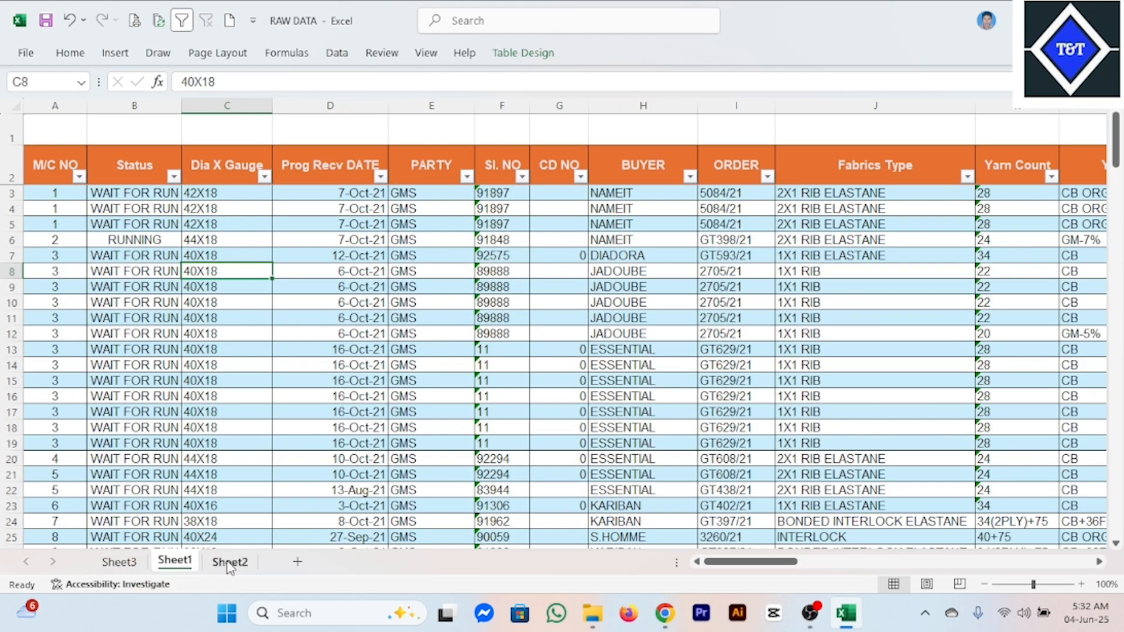
drag(766, 566, 995, 539)
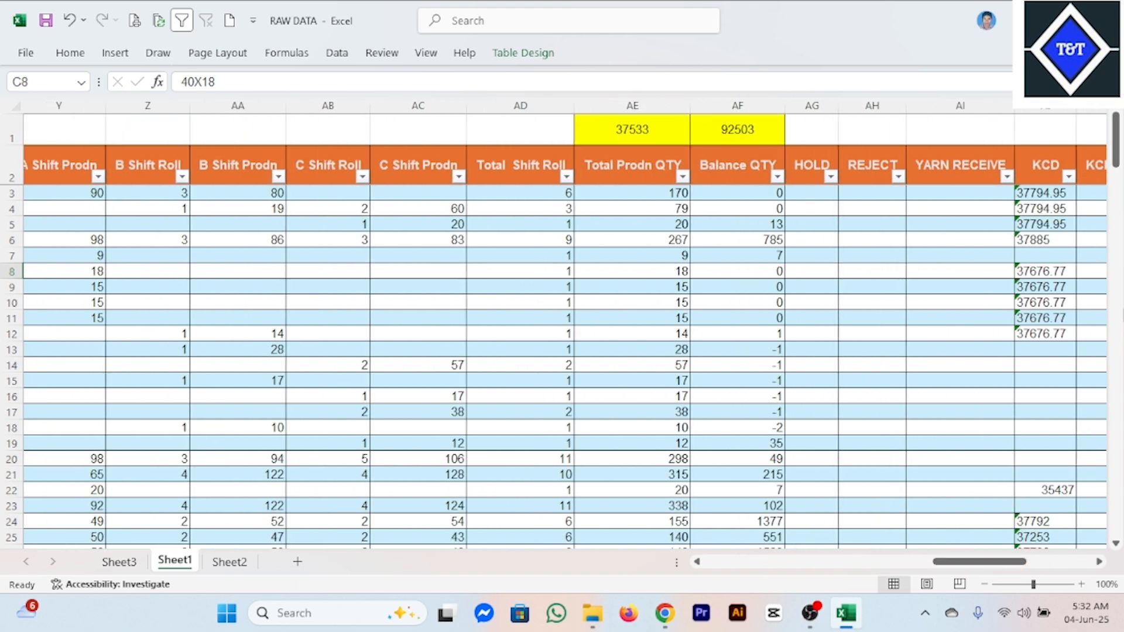
click(749, 135)
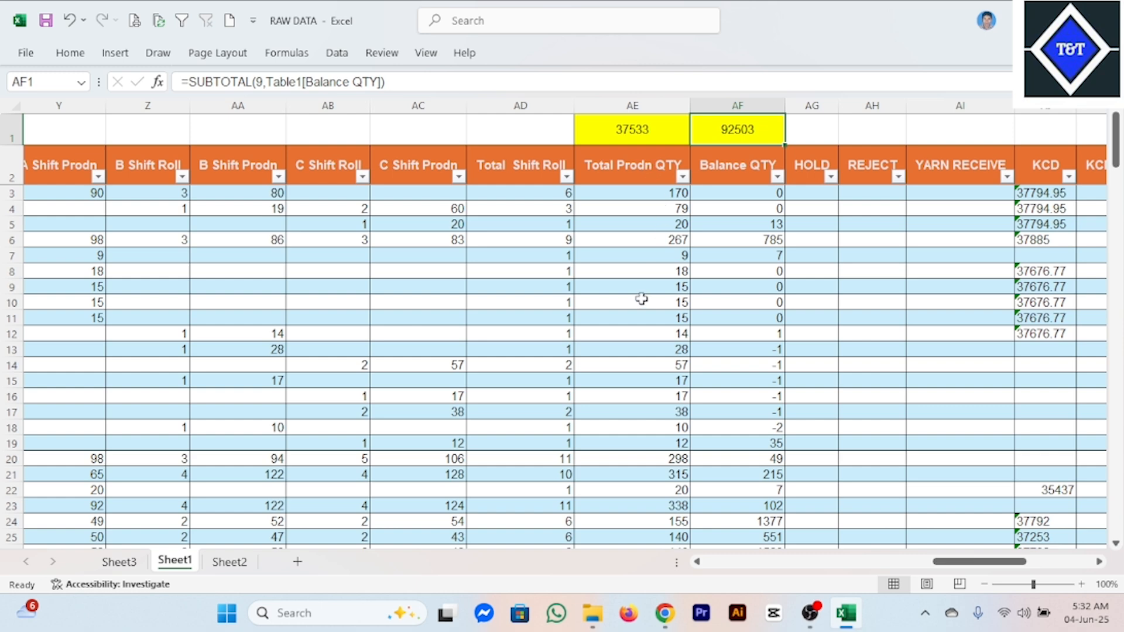
Set the Total Prodn QTY value in cell AE6 of the Sheet1 table to 5000
click(651, 255)
click(666, 238)
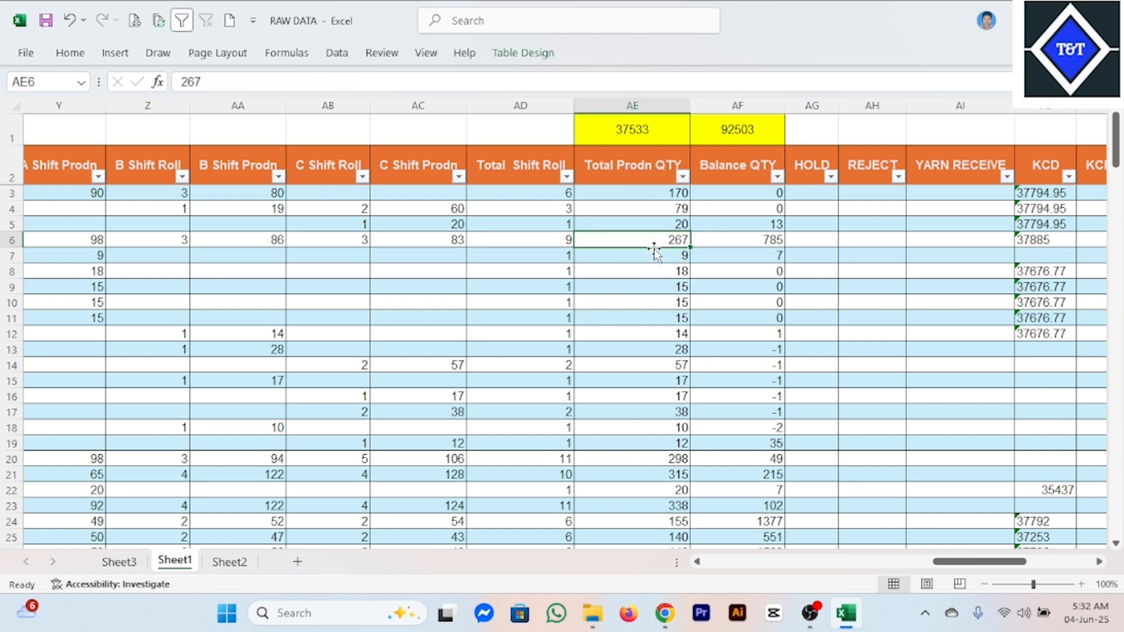
text(5)
key(Up)
text(00)
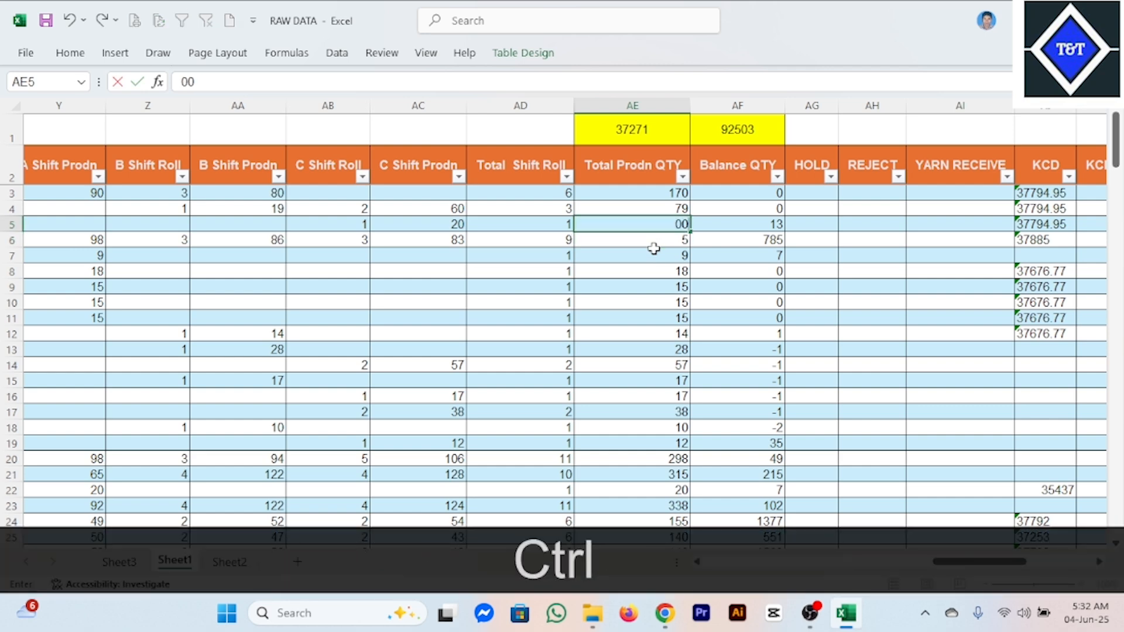
key(ctrl+z)
click(660, 256)
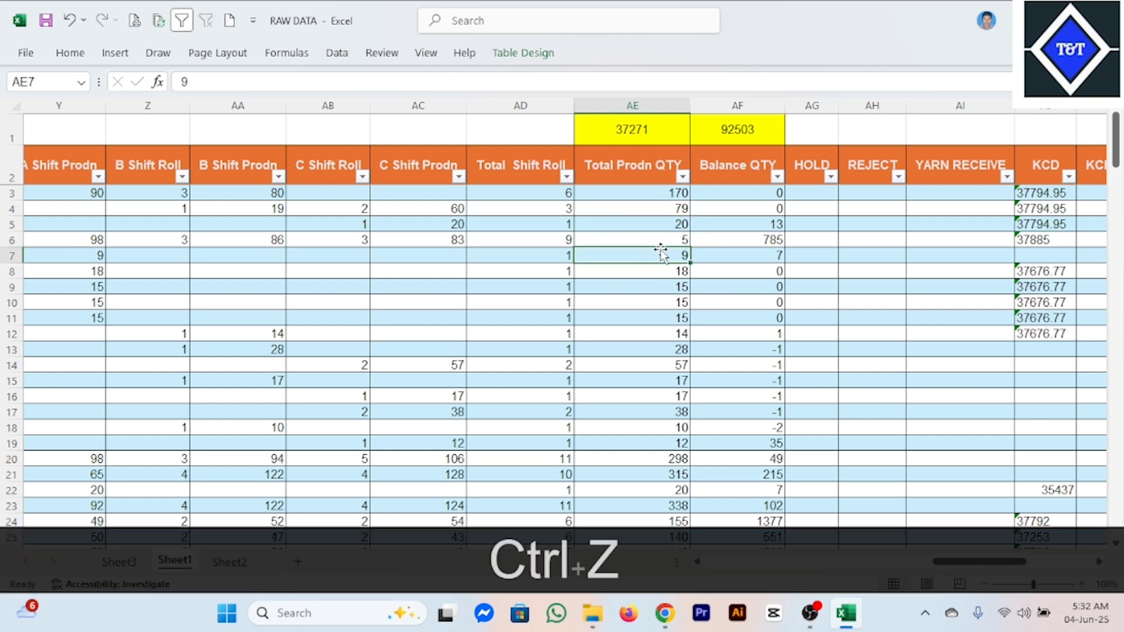
double_click(666, 240)
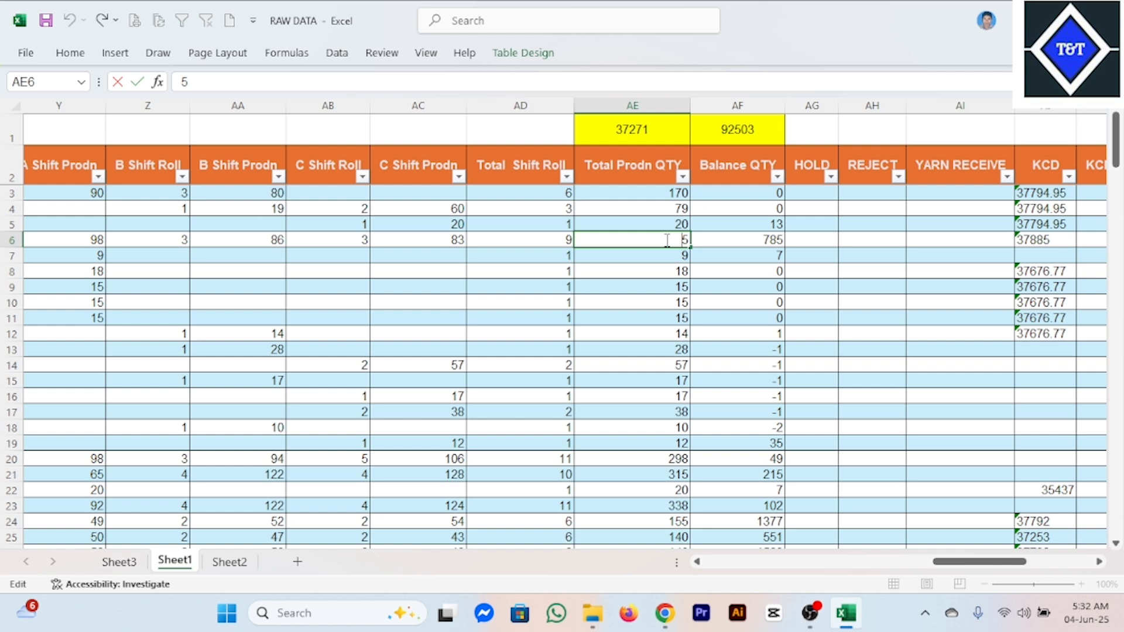
key(Right)
text(0)
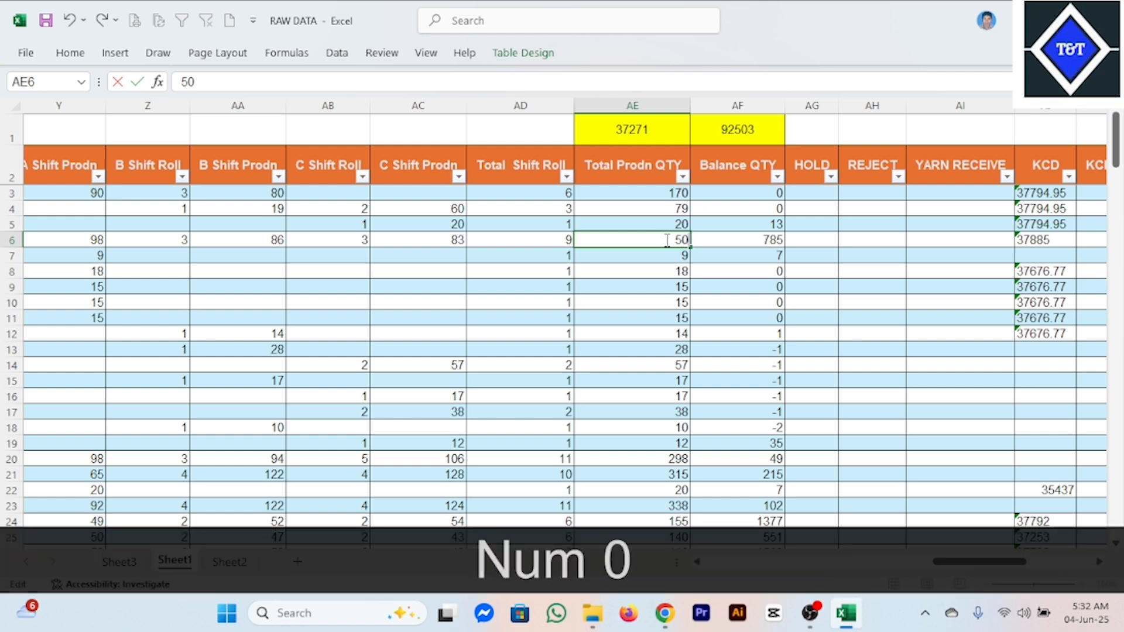
text(000)
key(BackSpace)
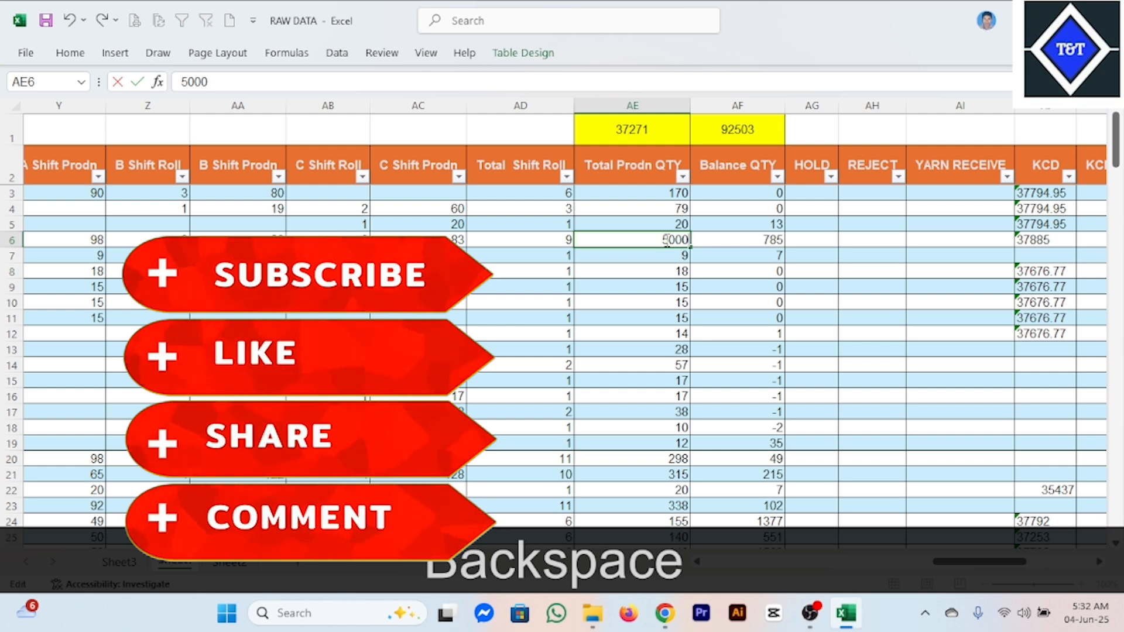
click(744, 285)
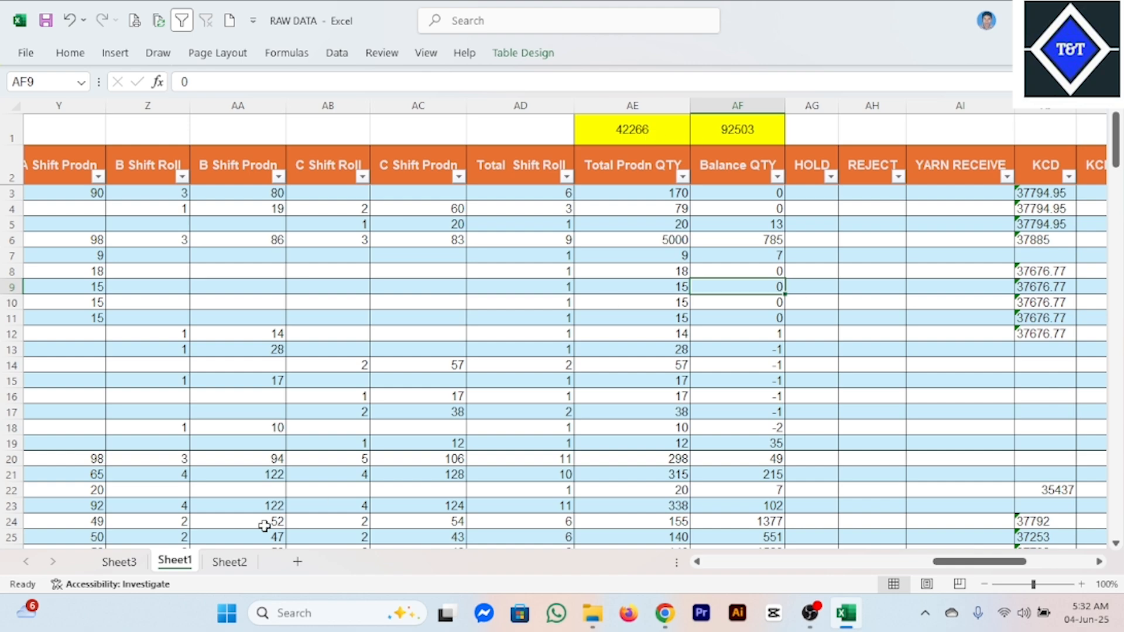
Compare the pivot table's grand total on Sheet3 with the Total Prodn QTY total on Sheet1, and find the pivot table's Refresh command
click(129, 566)
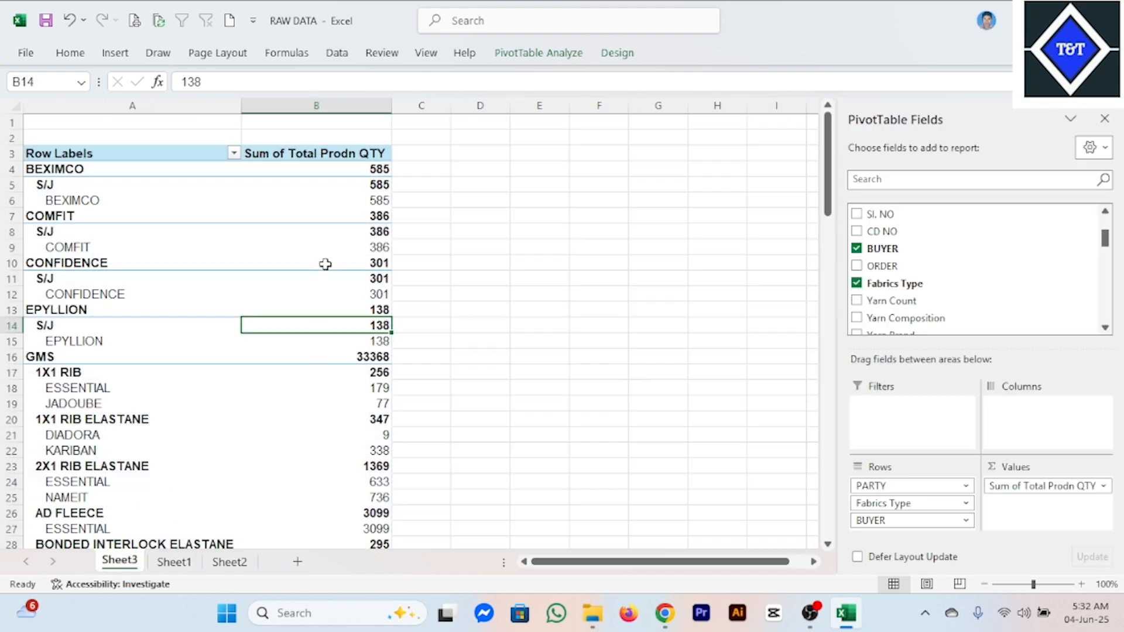
scroll(404, 446, down, 14)
scroll(430, 446, down, 20)
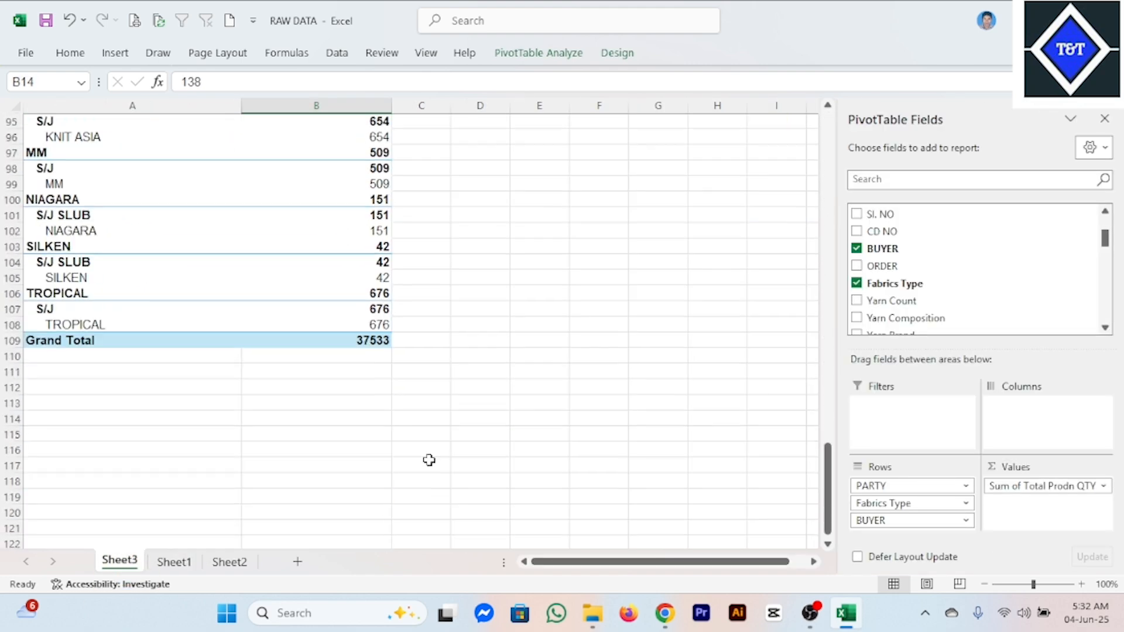
scroll(397, 307, up, 3)
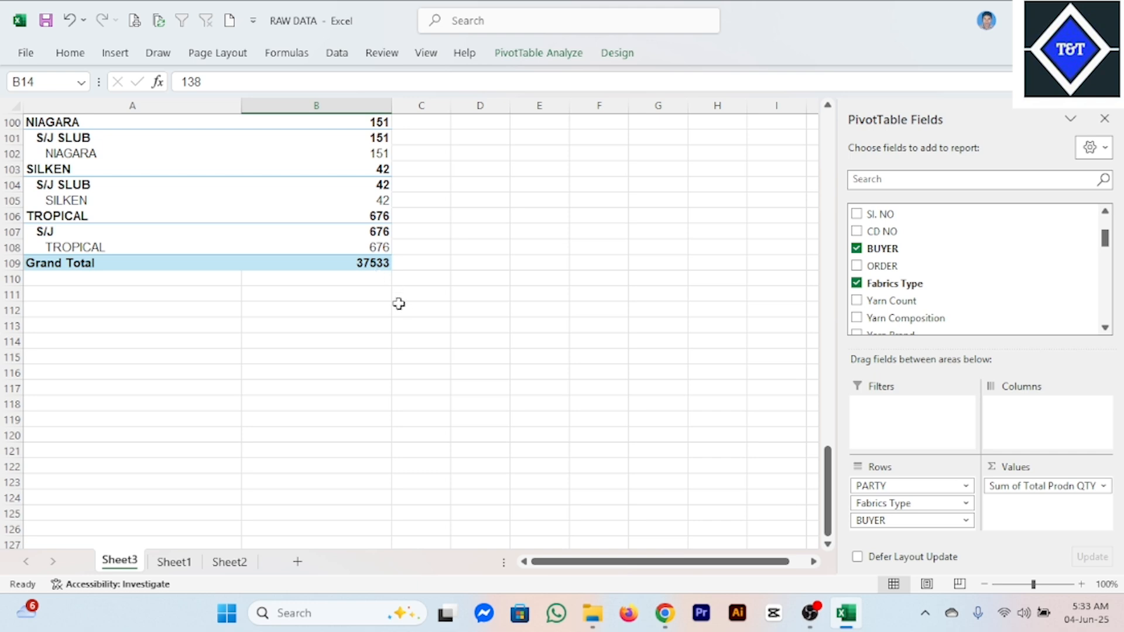
click(176, 562)
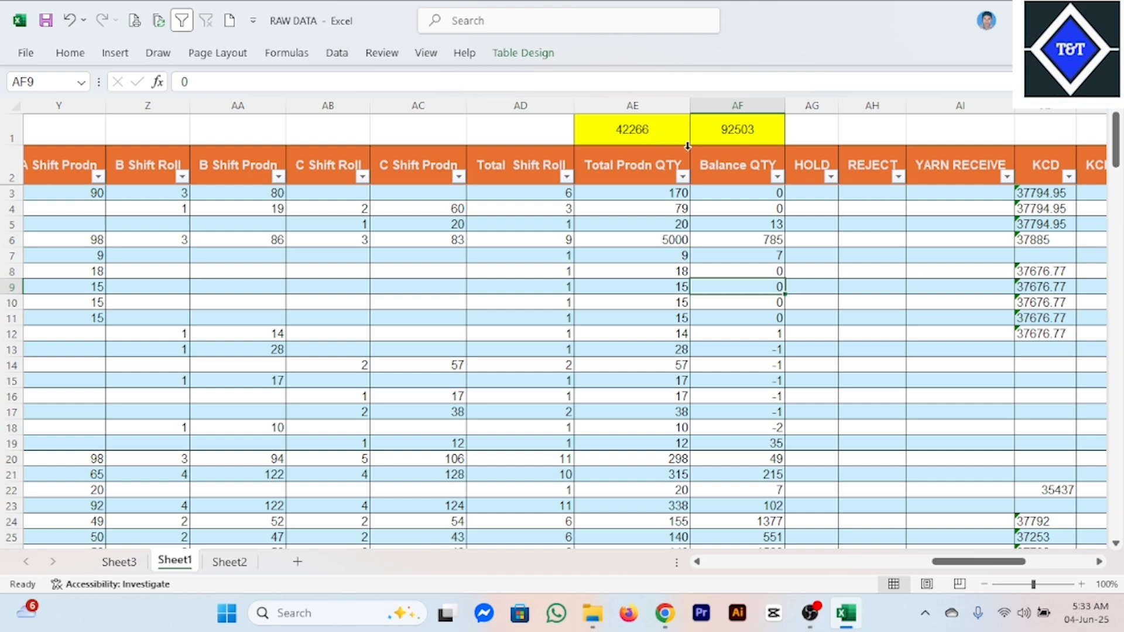
click(119, 562)
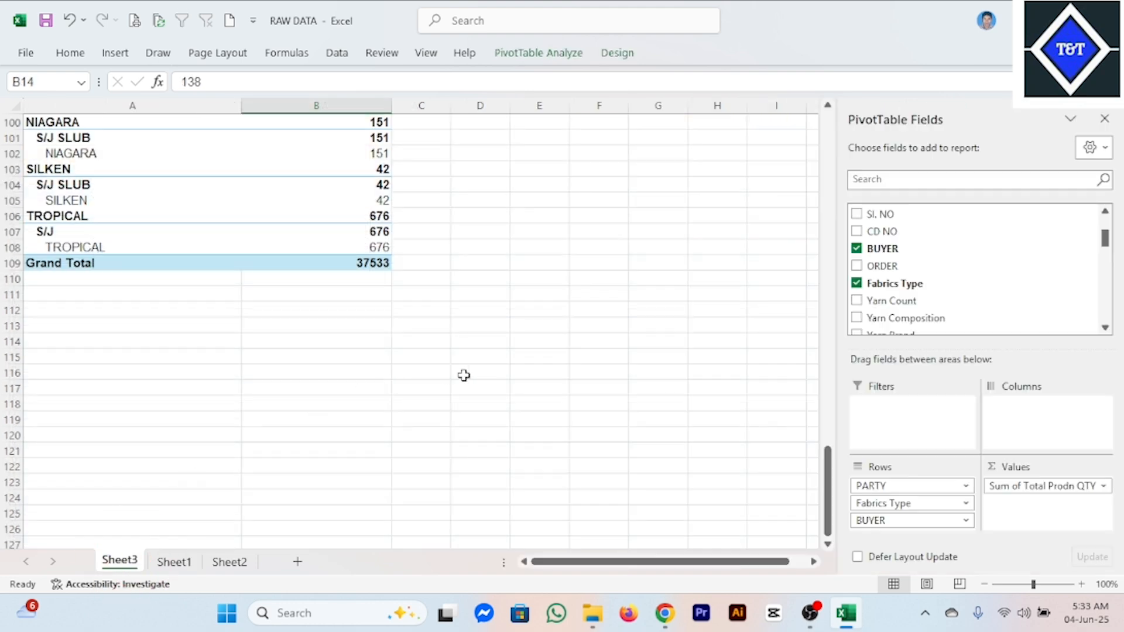
drag(827, 498, 835, 157)
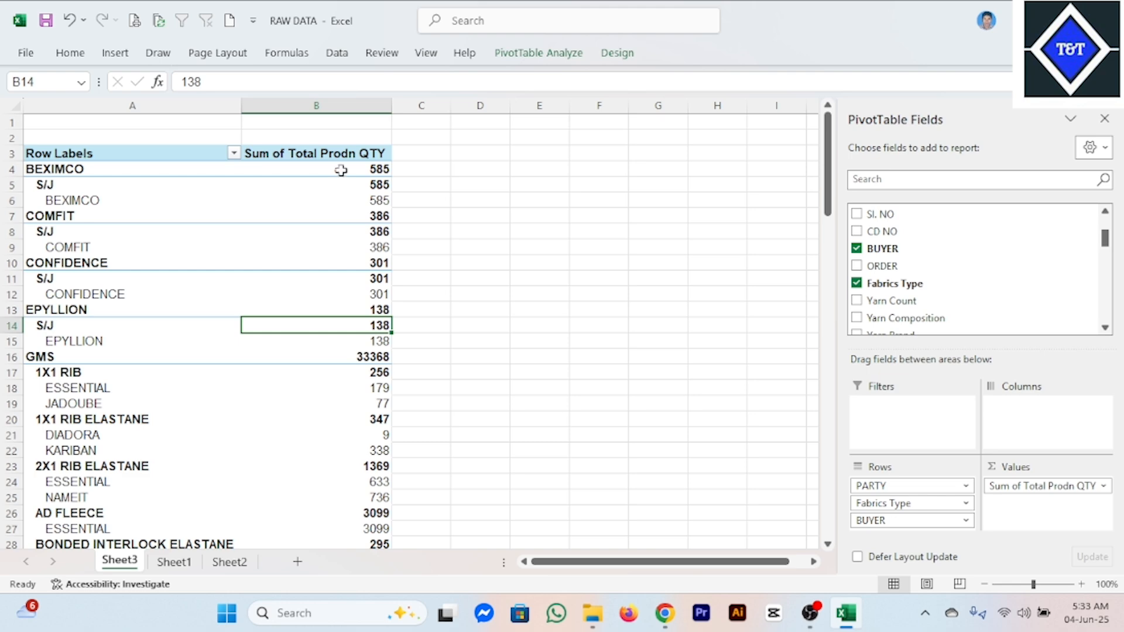
click(533, 54)
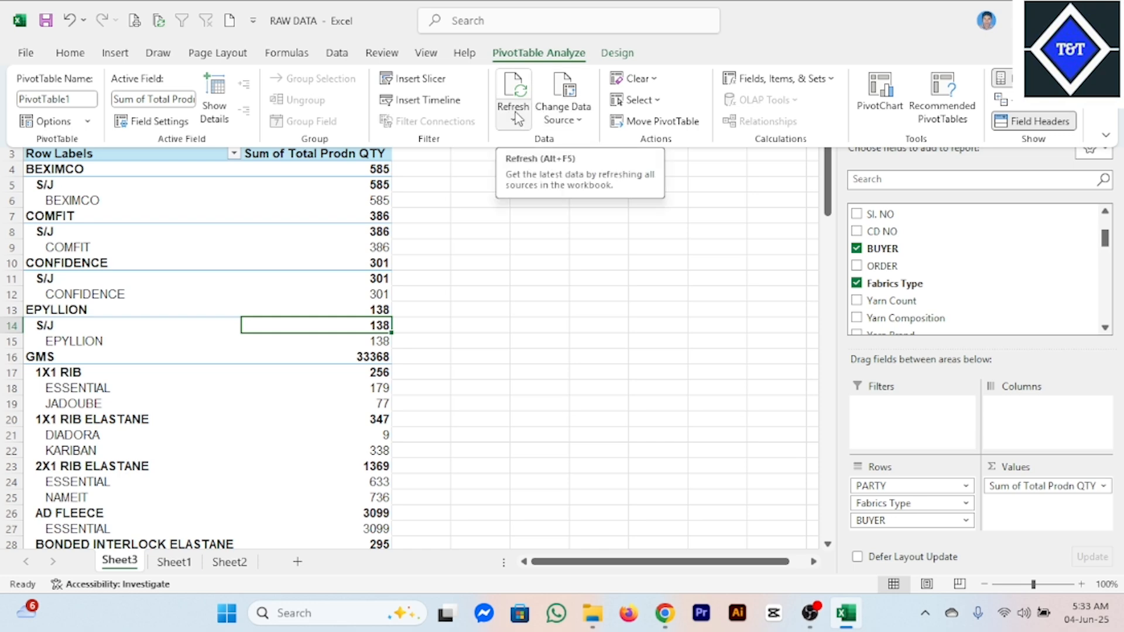
Look through the buyer names in the BUYER column of the Sheet1 source table
click(171, 570)
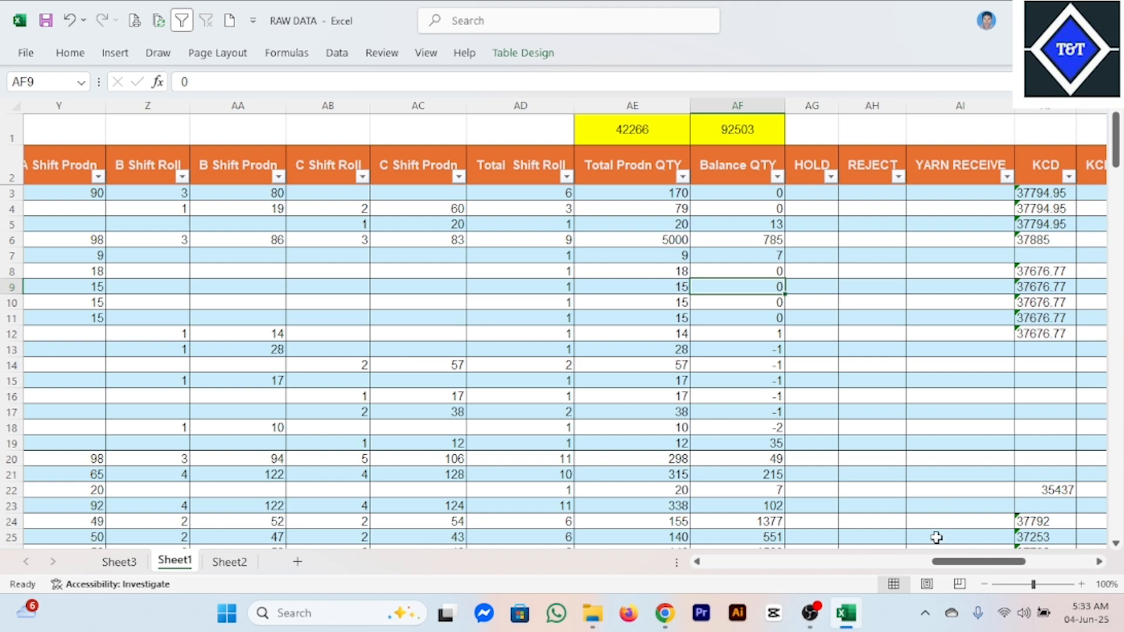
drag(943, 561, 726, 563)
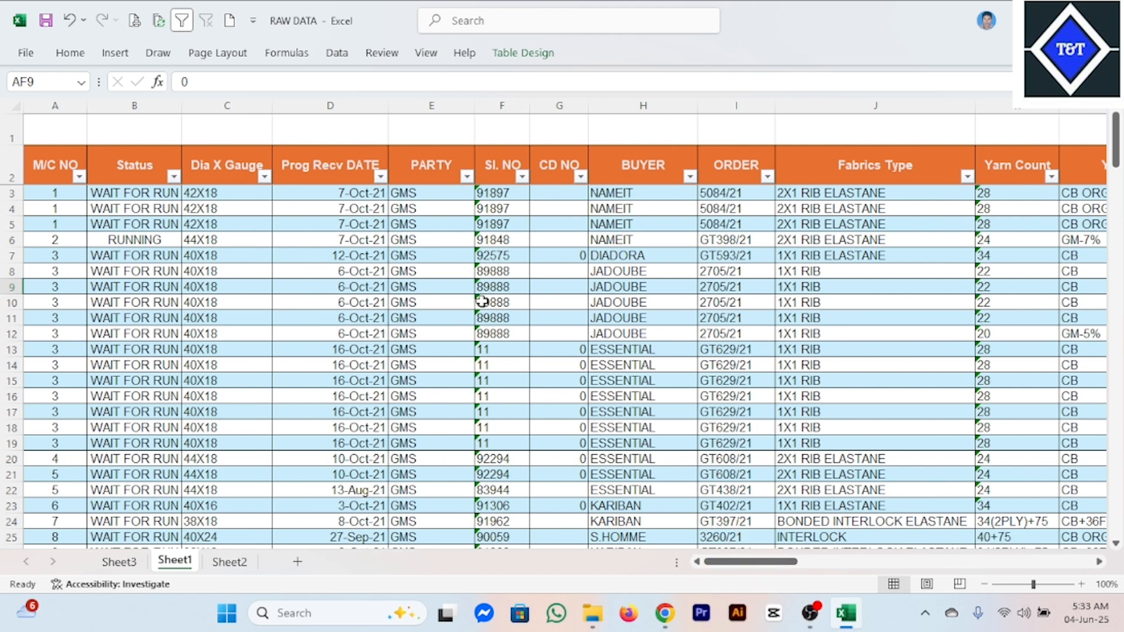
click(658, 255)
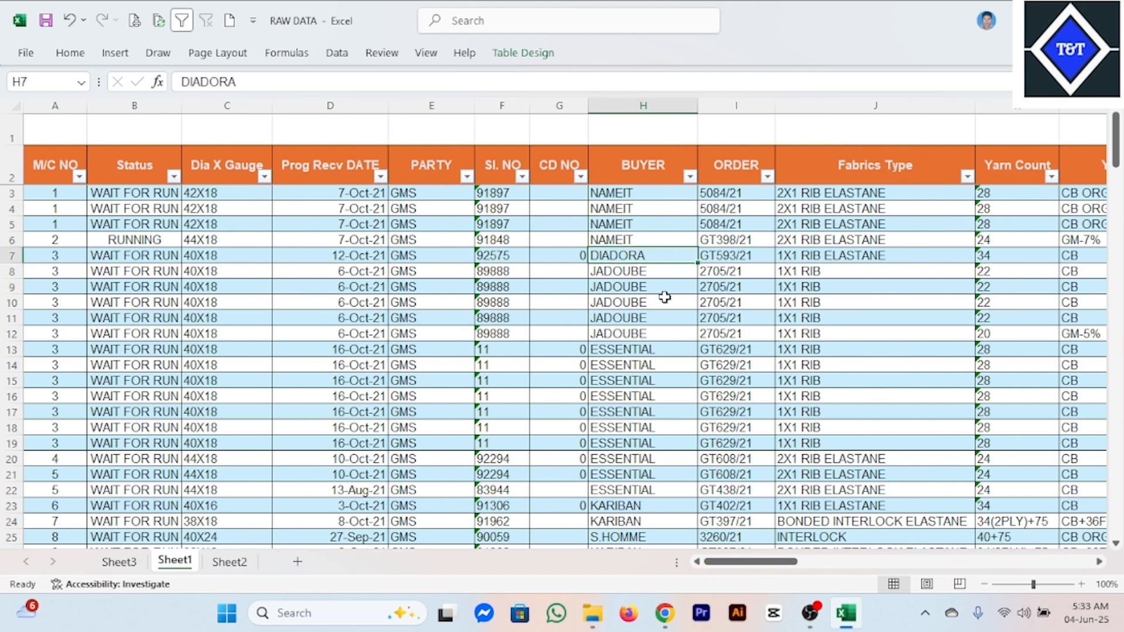
click(633, 348)
click(627, 411)
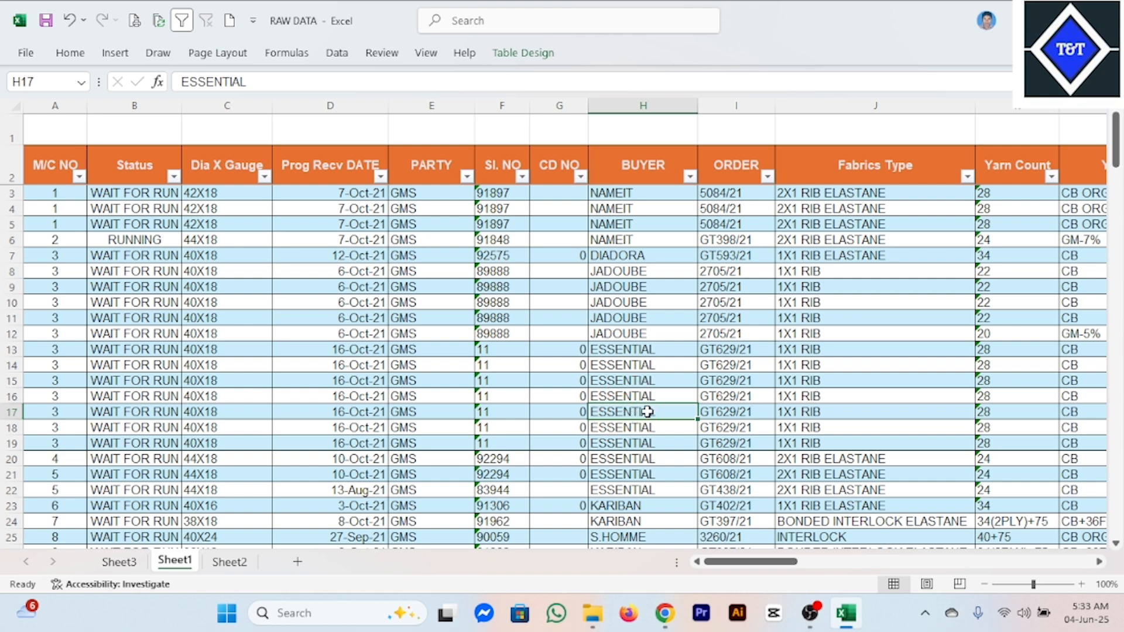
scroll(678, 410, down, 2)
click(603, 446)
click(611, 489)
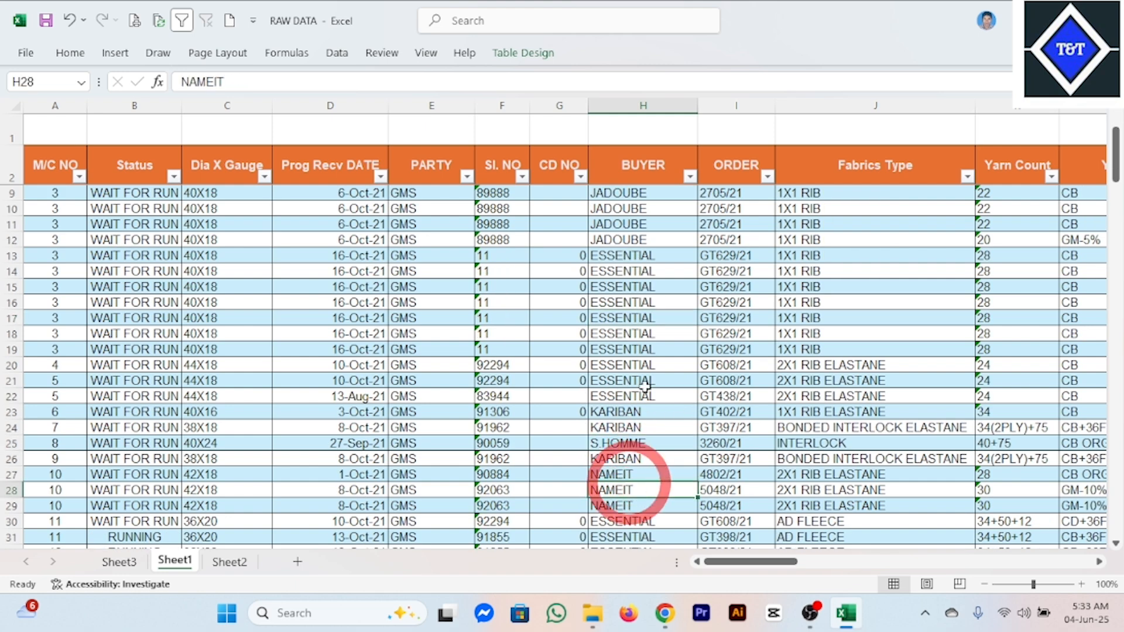
Refresh all data sources for the pivot table on Sheet3
click(120, 561)
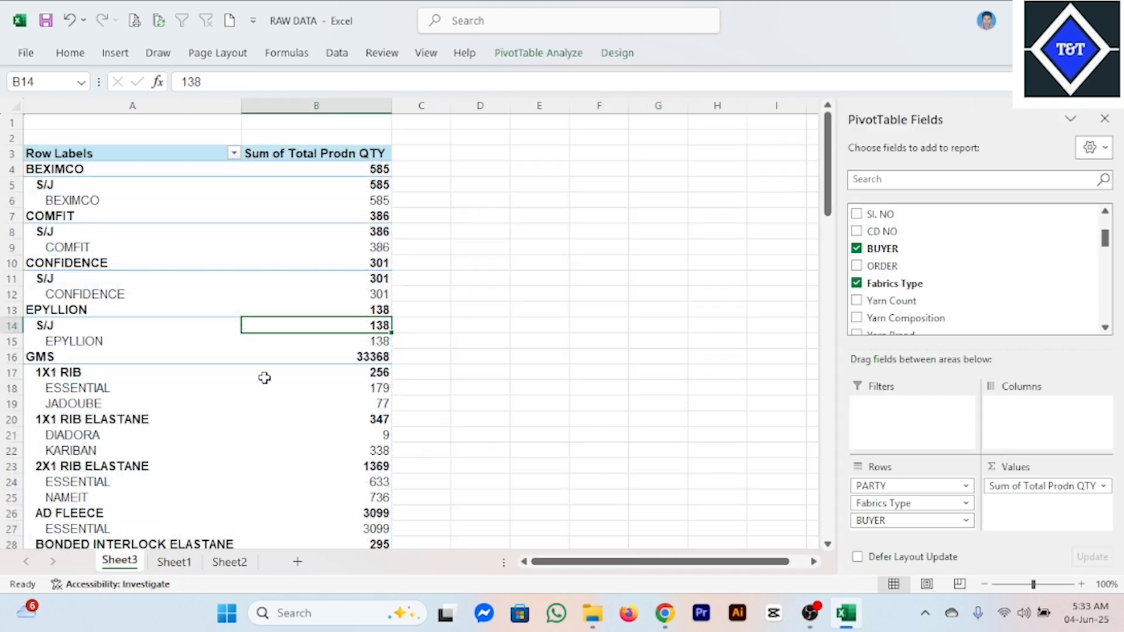
click(538, 53)
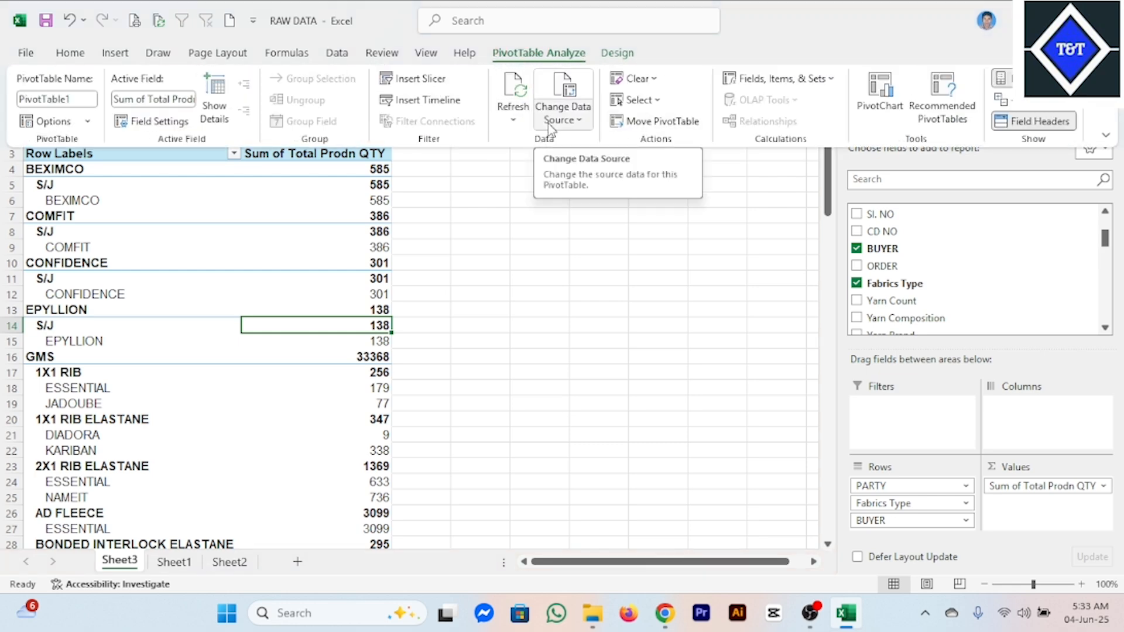
click(518, 99)
click(513, 118)
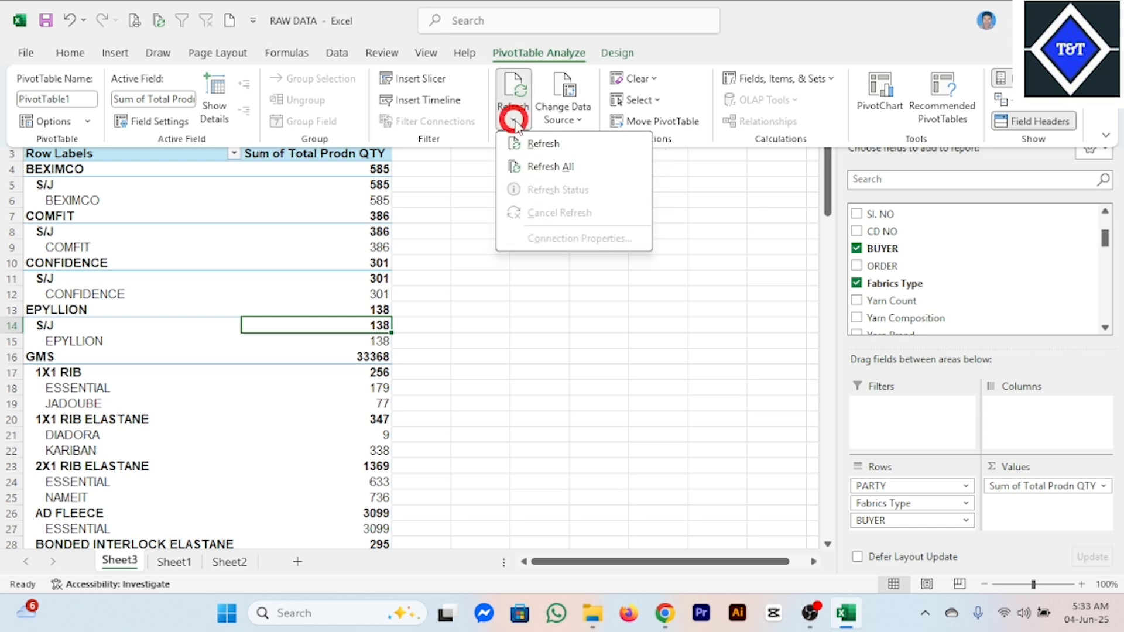
click(552, 168)
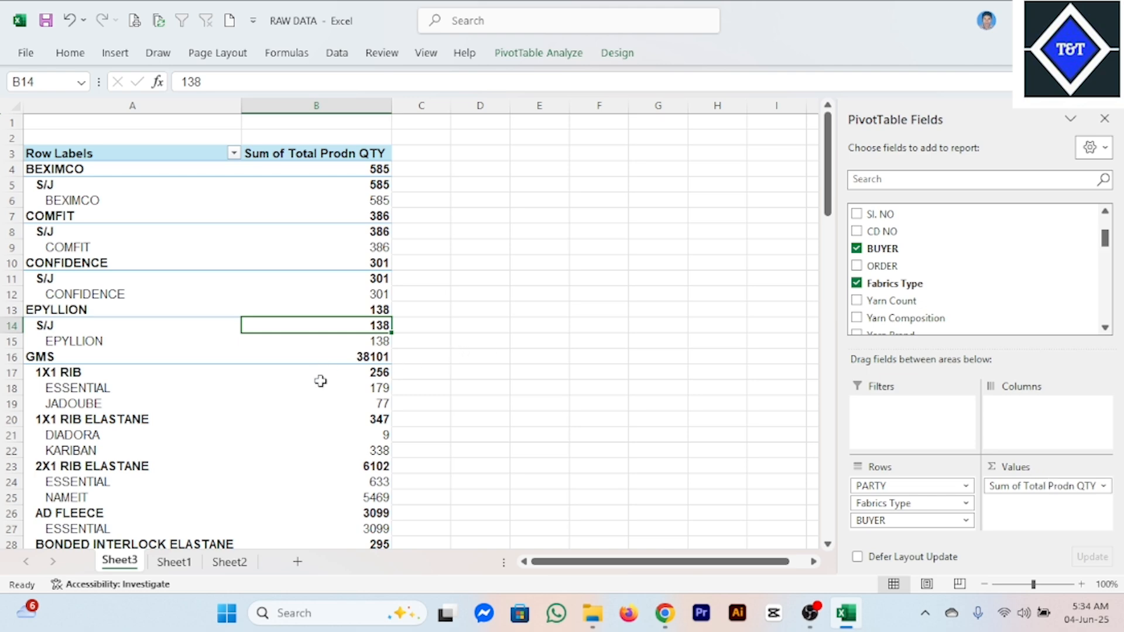
Check the refreshed pivot table's grand total against the Total Prodn QTY total on Sheet1, and review the data source options
scroll(320, 381, down, 20)
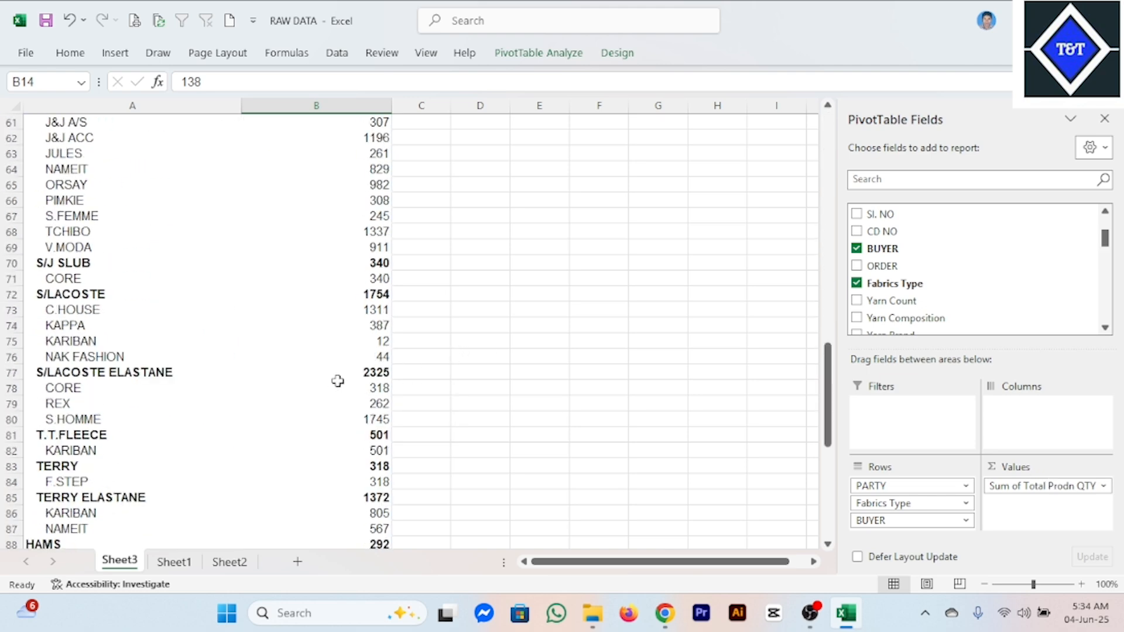
scroll(338, 381, down, 11)
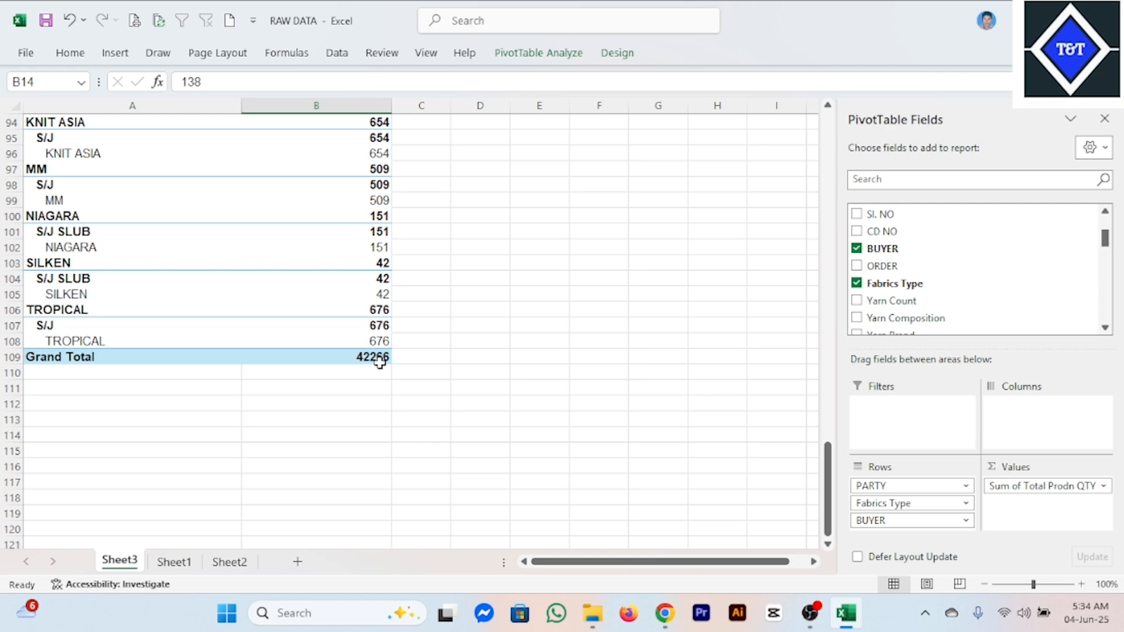
click(175, 563)
click(120, 562)
click(525, 58)
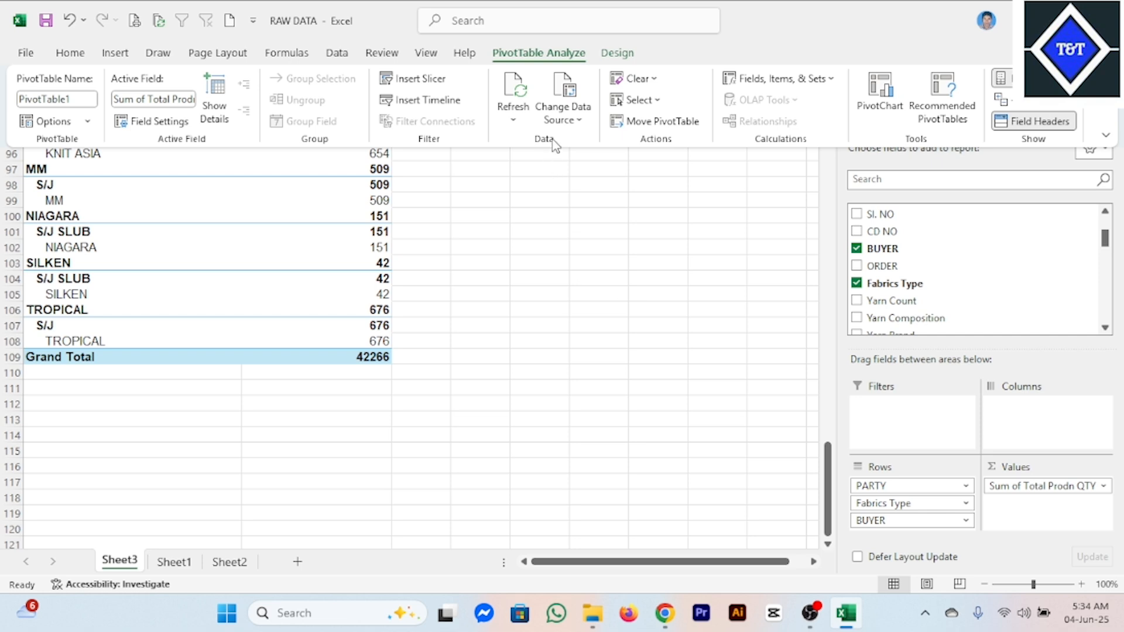
click(223, 238)
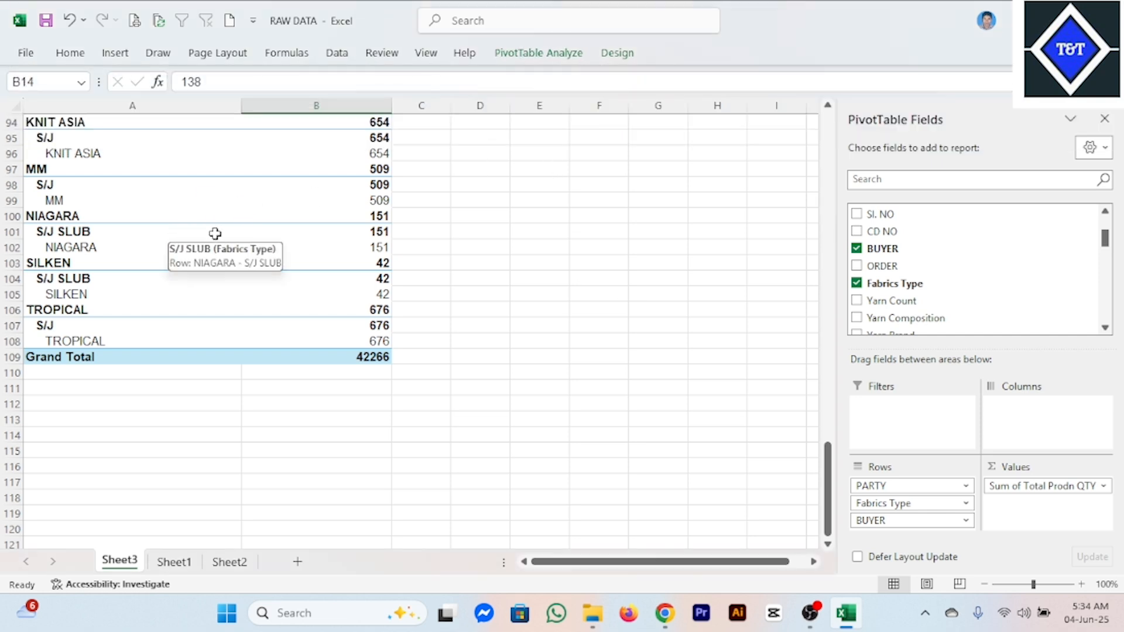
Select the whole Sheet1 table from the M/C NO header to its last row and examine the extent of the source range
click(174, 561)
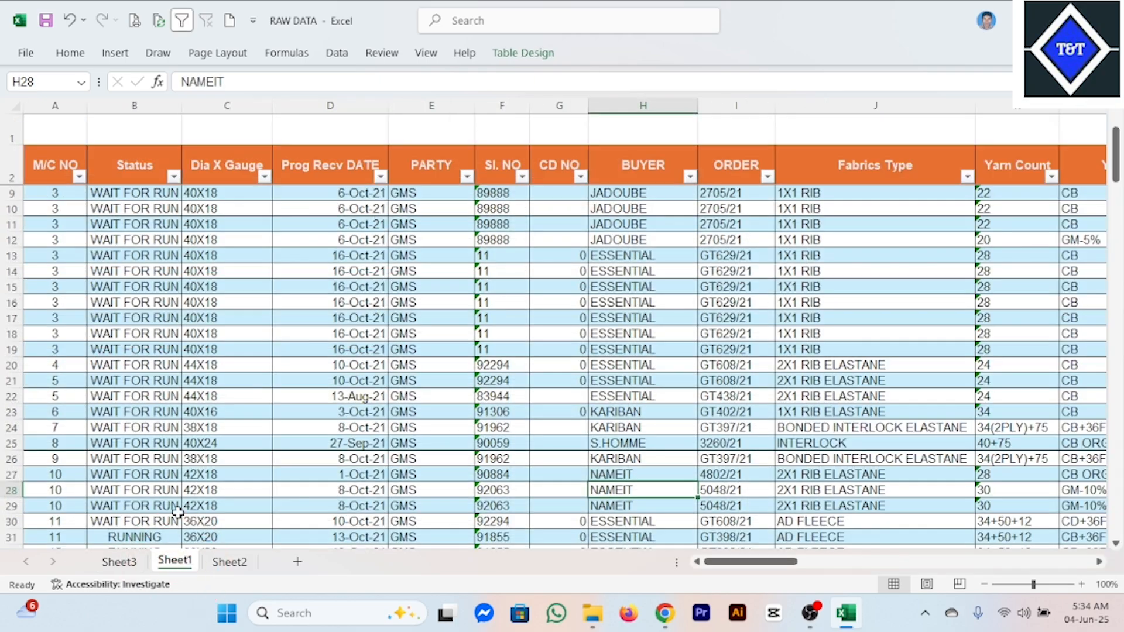
drag(41, 171, 1053, 236)
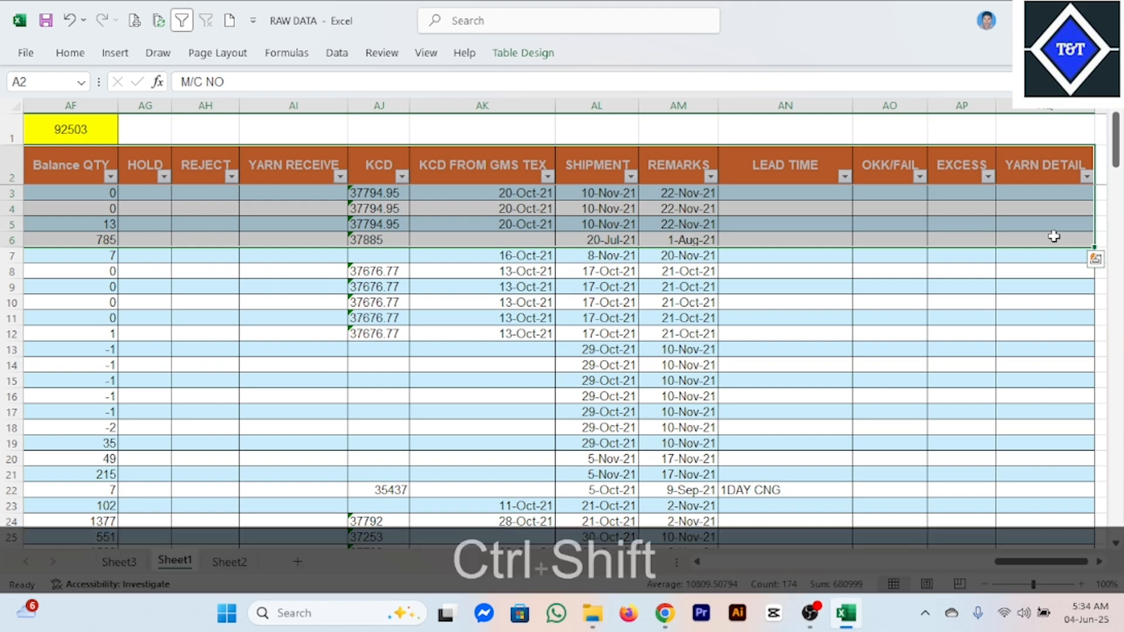
key(ctrl+shift+Down)
scroll(732, 324, down, 6)
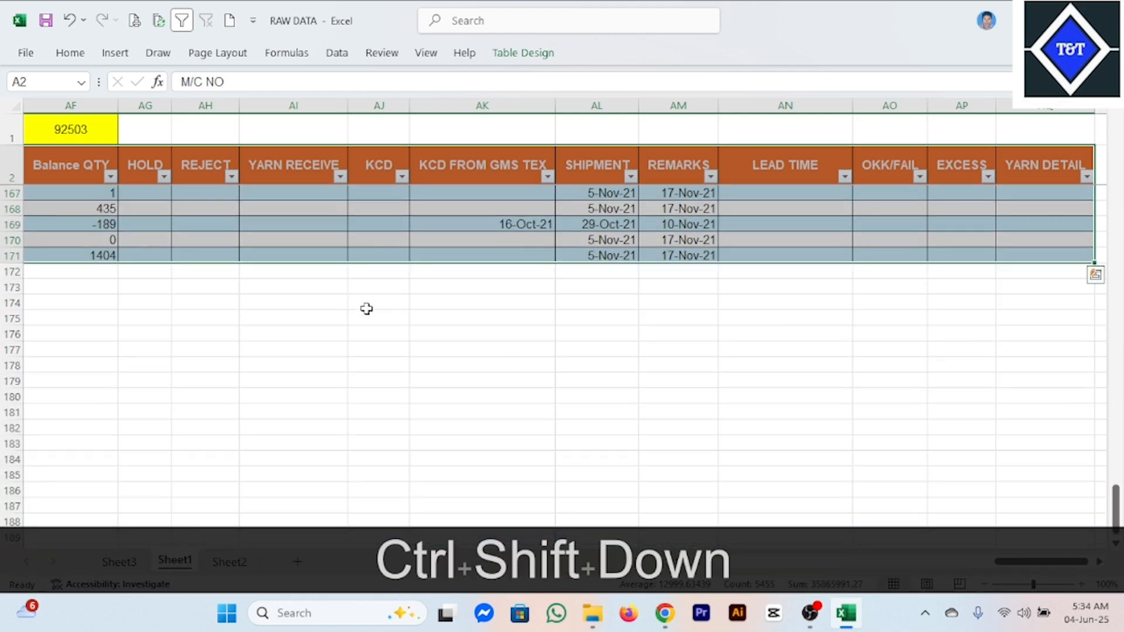
drag(1064, 562, 725, 560)
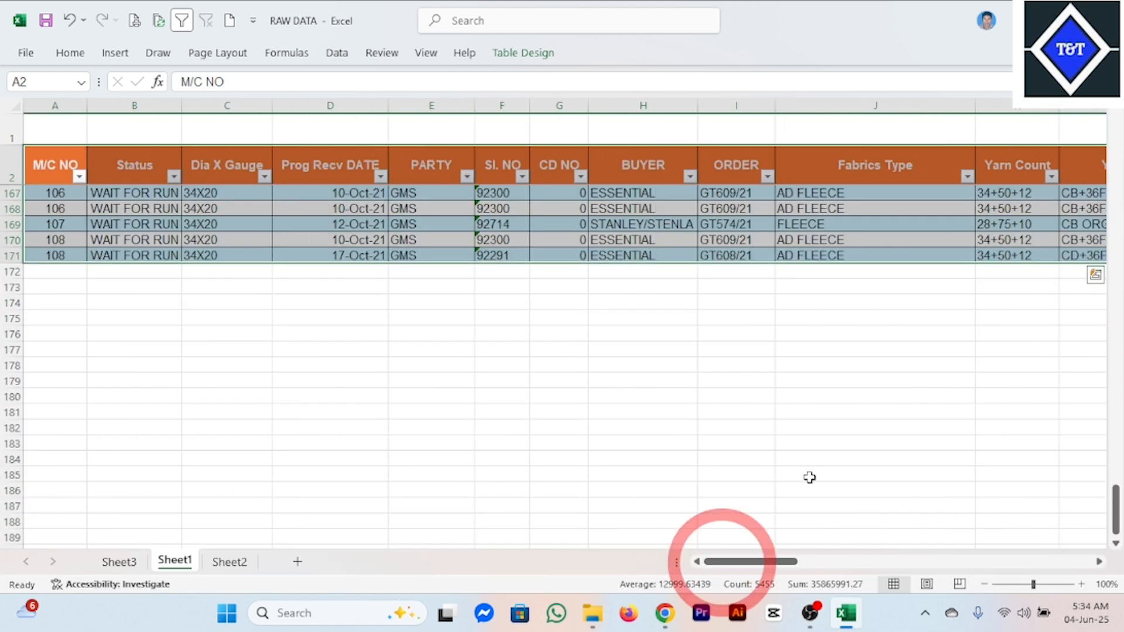
Duplicate the Sheet1 table's last record, row 171, into row 172 with Fill Down
click(234, 251)
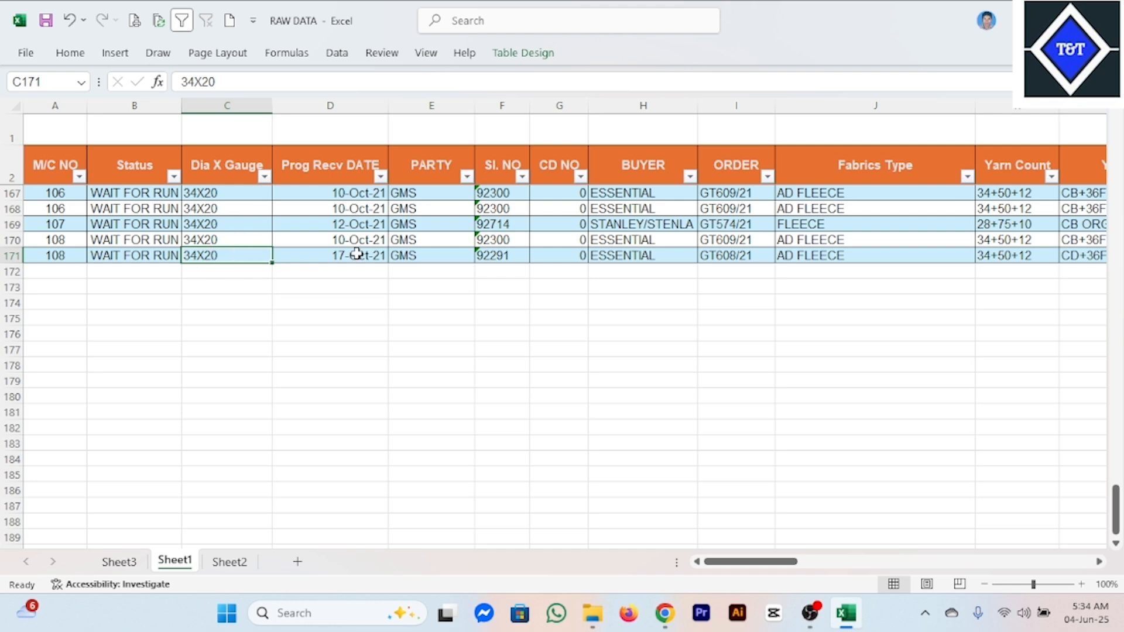
click(445, 253)
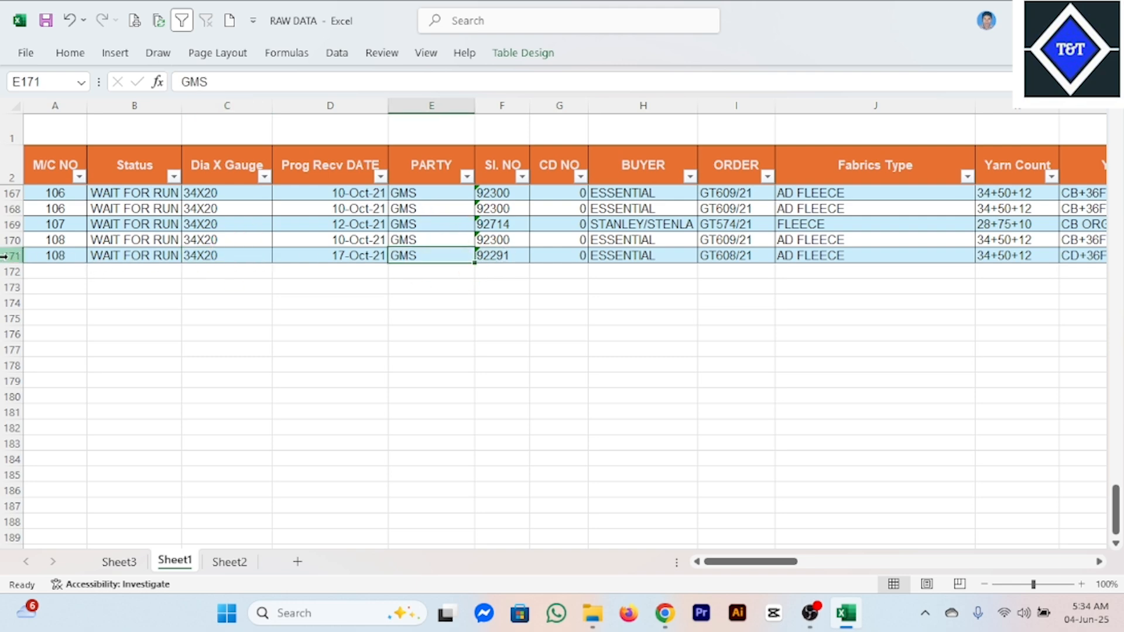
drag(5, 256, 3, 270)
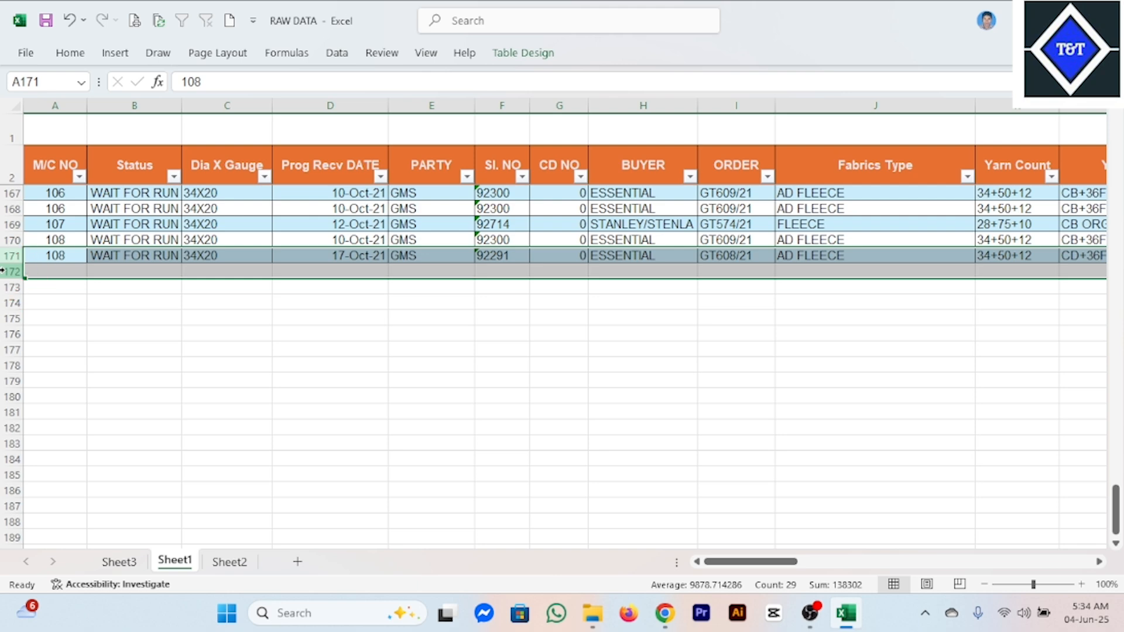
key(ctrl+d)
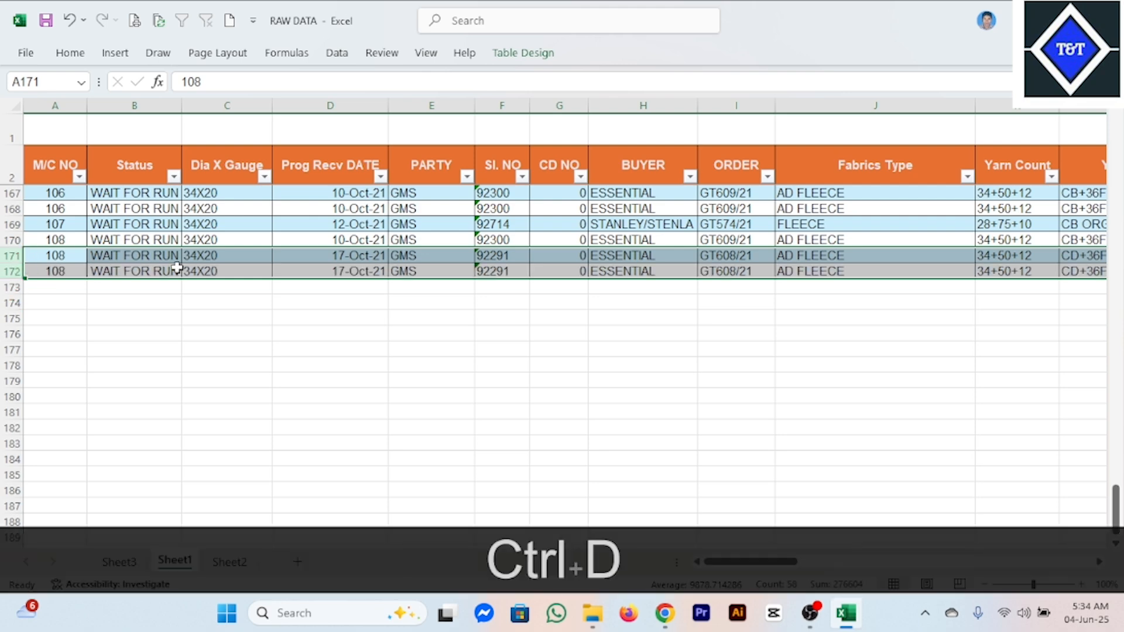
drag(177, 267, 134, 269)
click(12, 271)
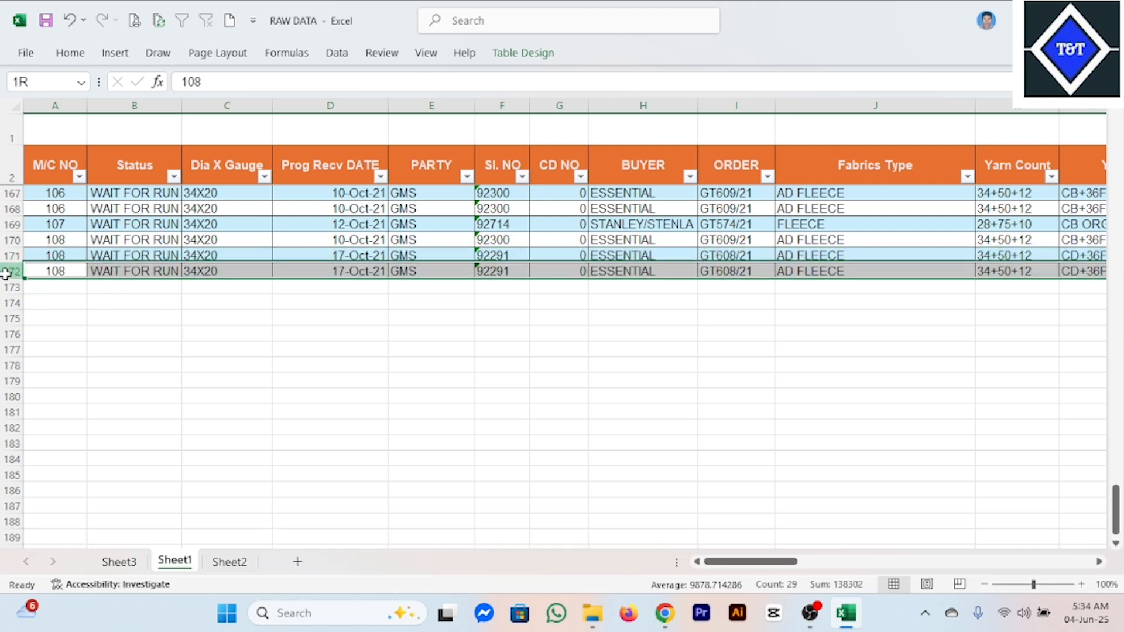
click(55, 266)
key(ctrl+shift+Right)
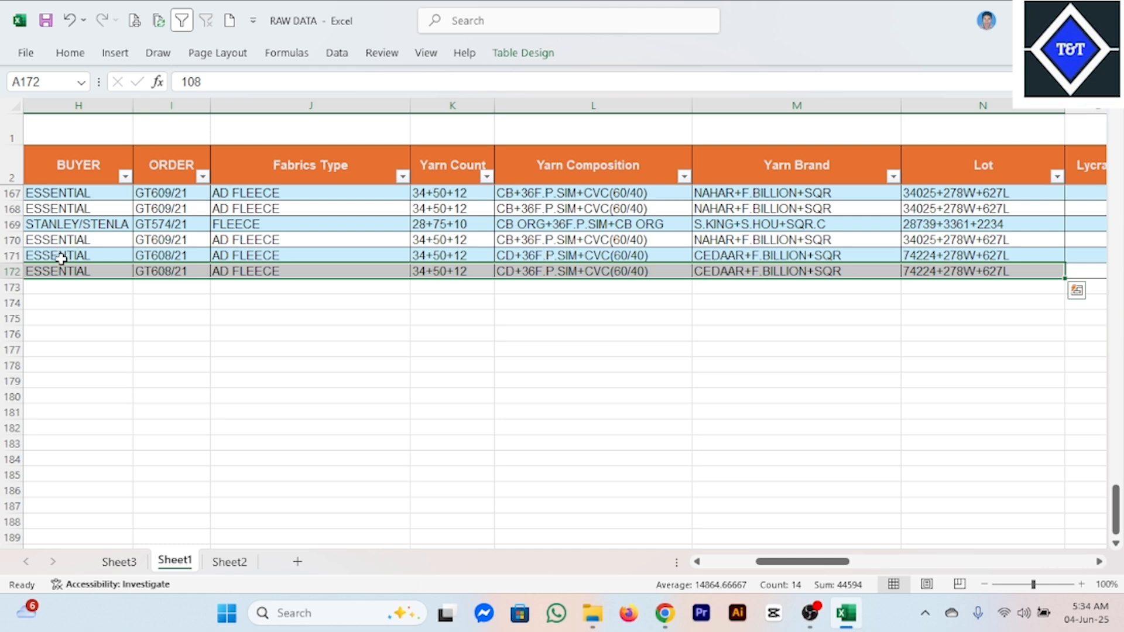
key(ctrl+q)
key(ctrl+shift+Down)
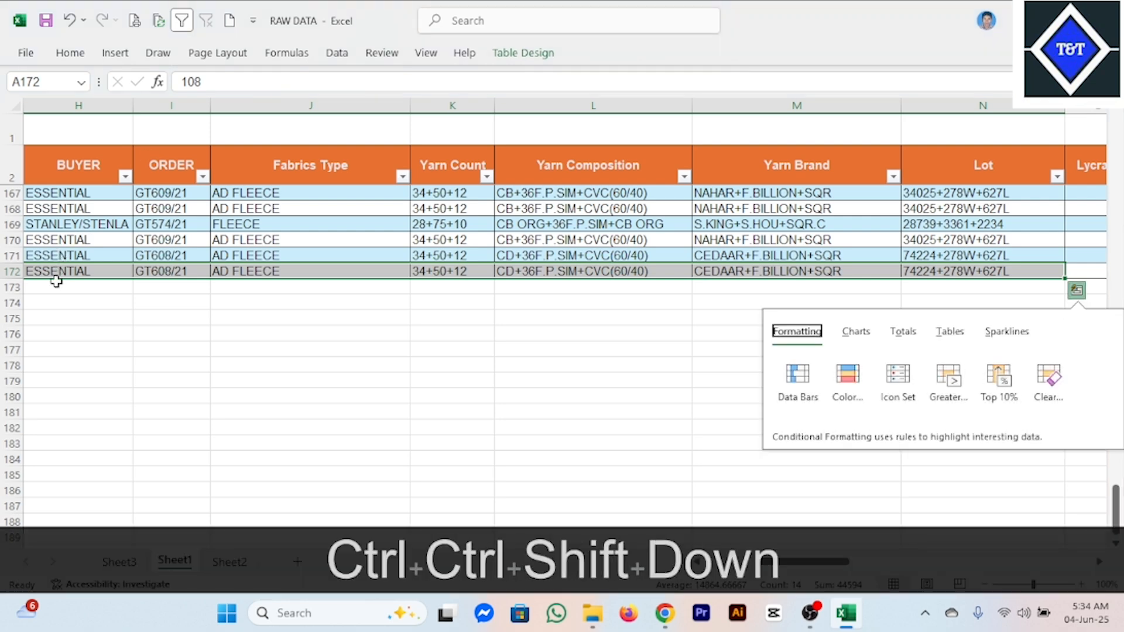
key(Escape)
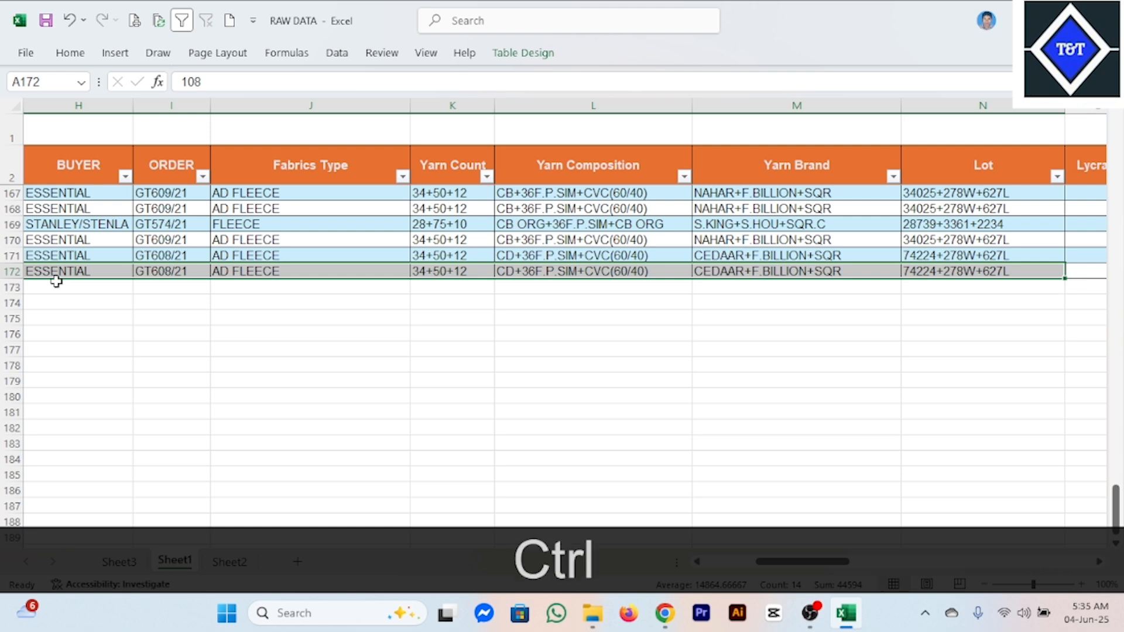
key(ctrl+Down)
click(56, 281)
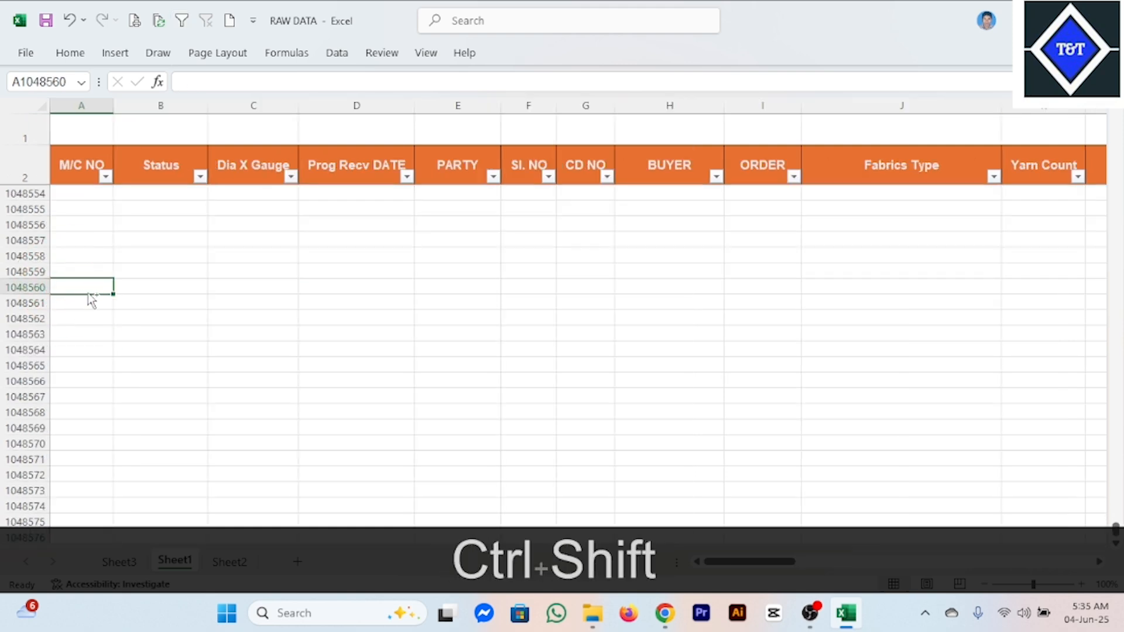
key(Up)
key(ctrl+shift+Up)
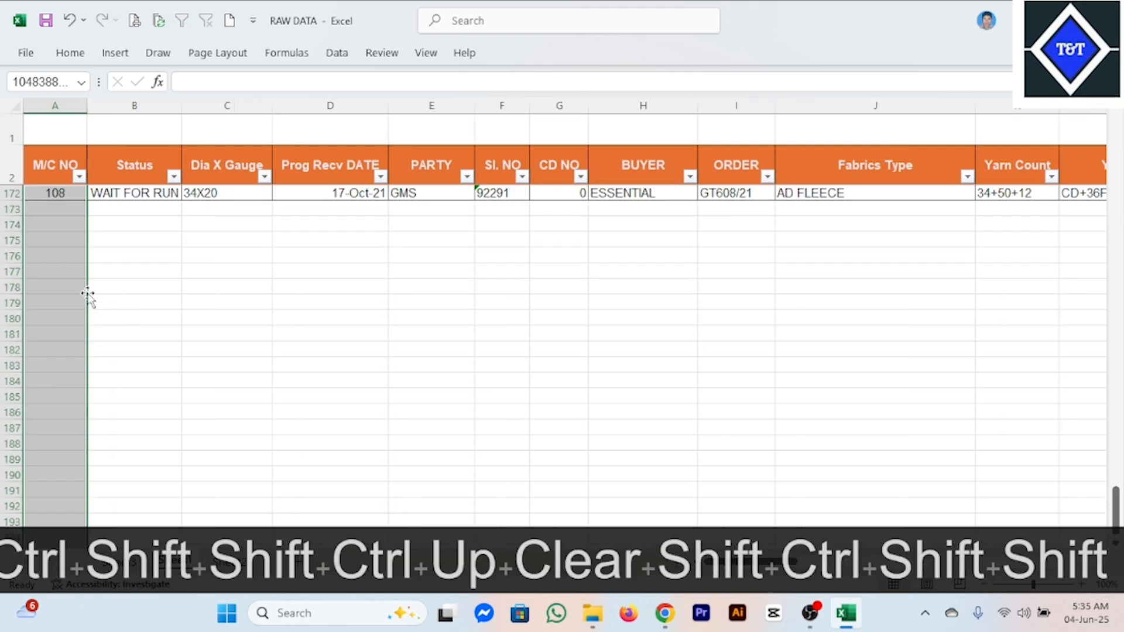
Duplicate the Sheet1 table's record in row 172 into row 173 with Fill Down
click(225, 337)
scroll(117, 265, up, 1)
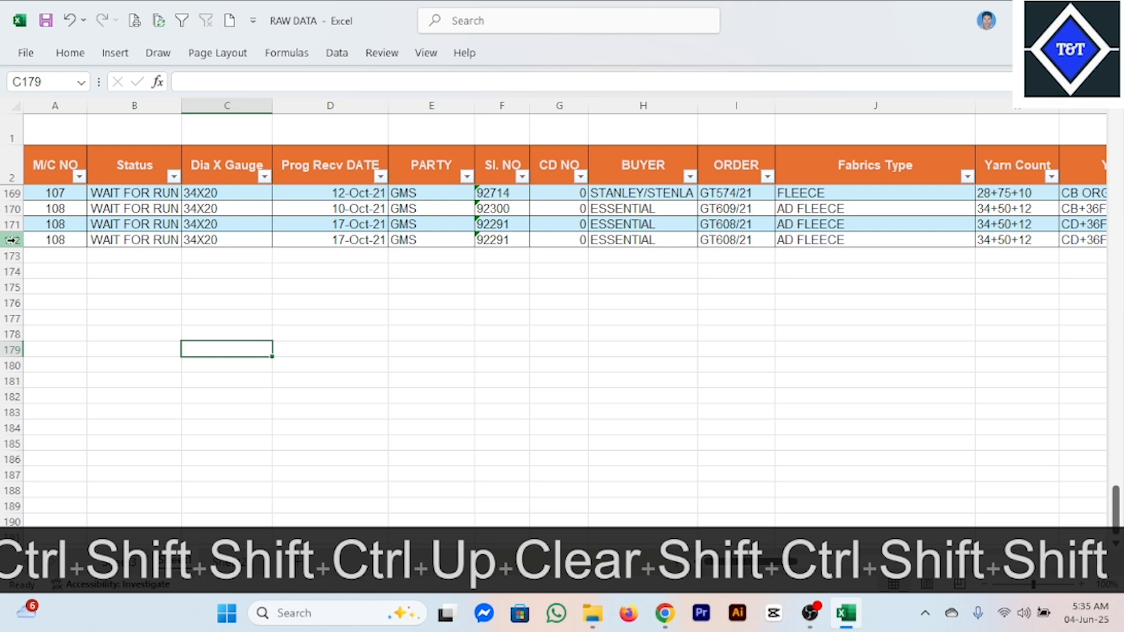
drag(12, 240, 13, 252)
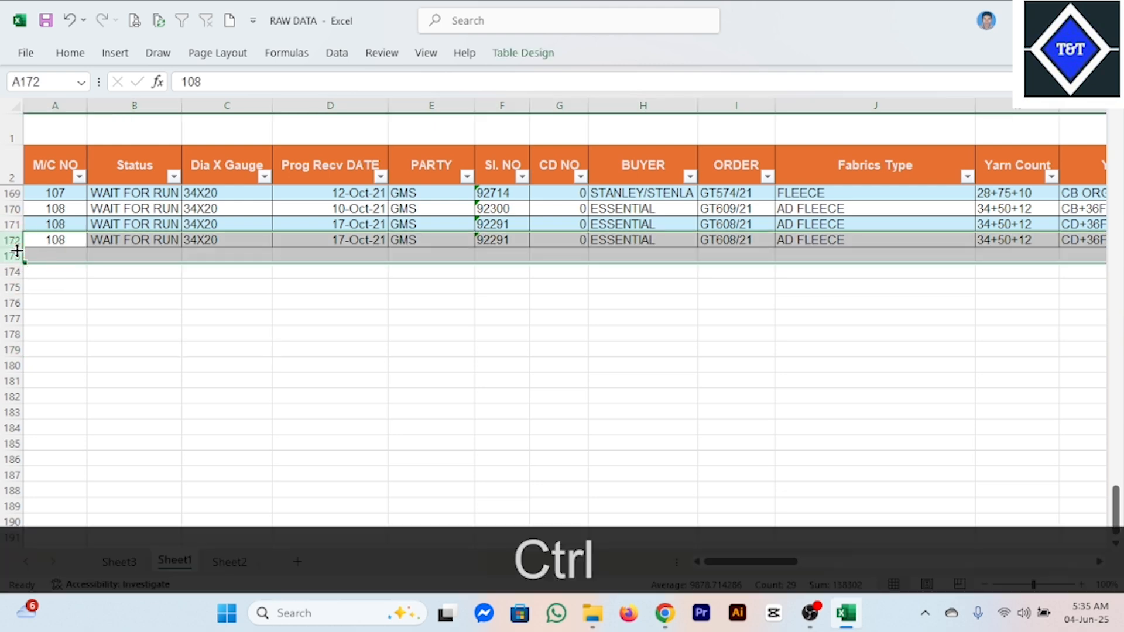
key(ctrl+d)
Highlight the two added records in rows 172 and 173, across all table columns, with yellow fill
drag(50, 240, 986, 255)
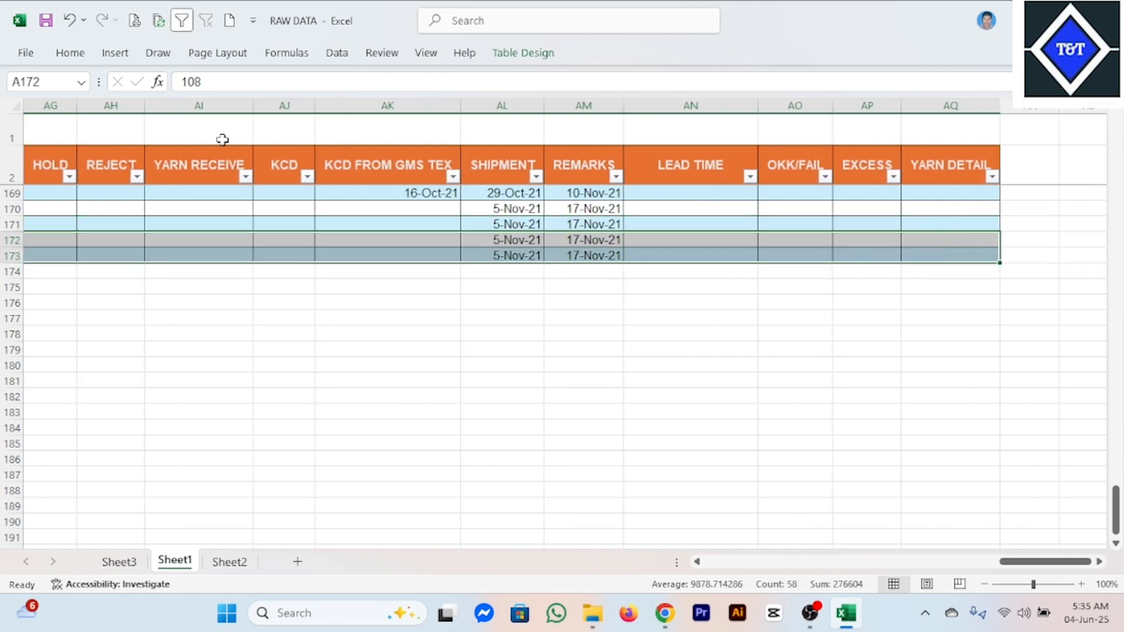
click(113, 61)
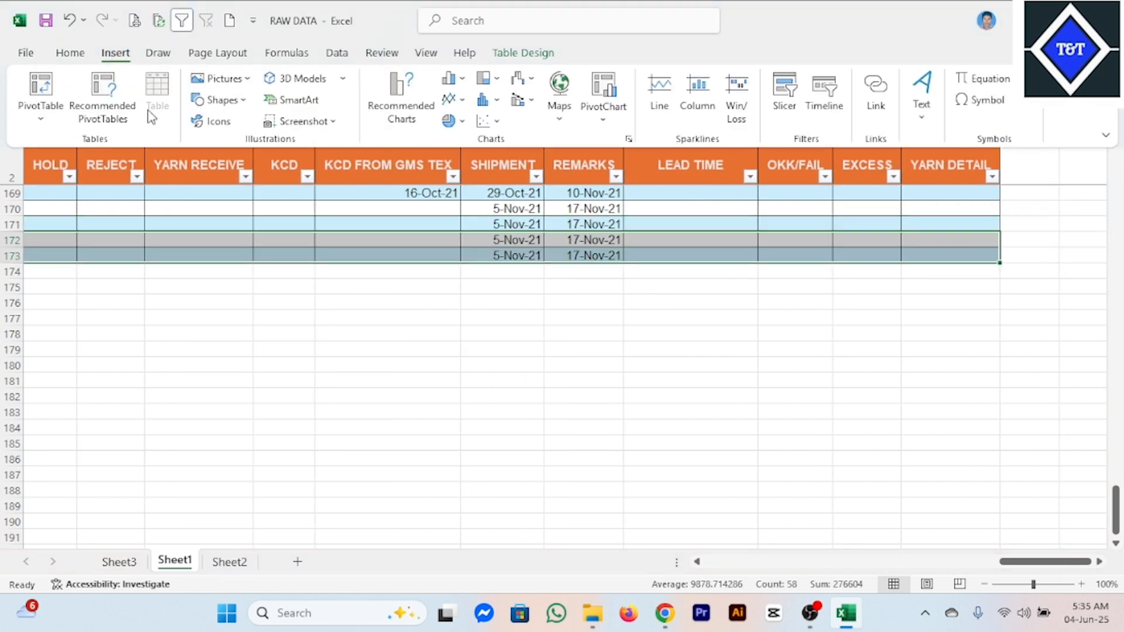
click(70, 53)
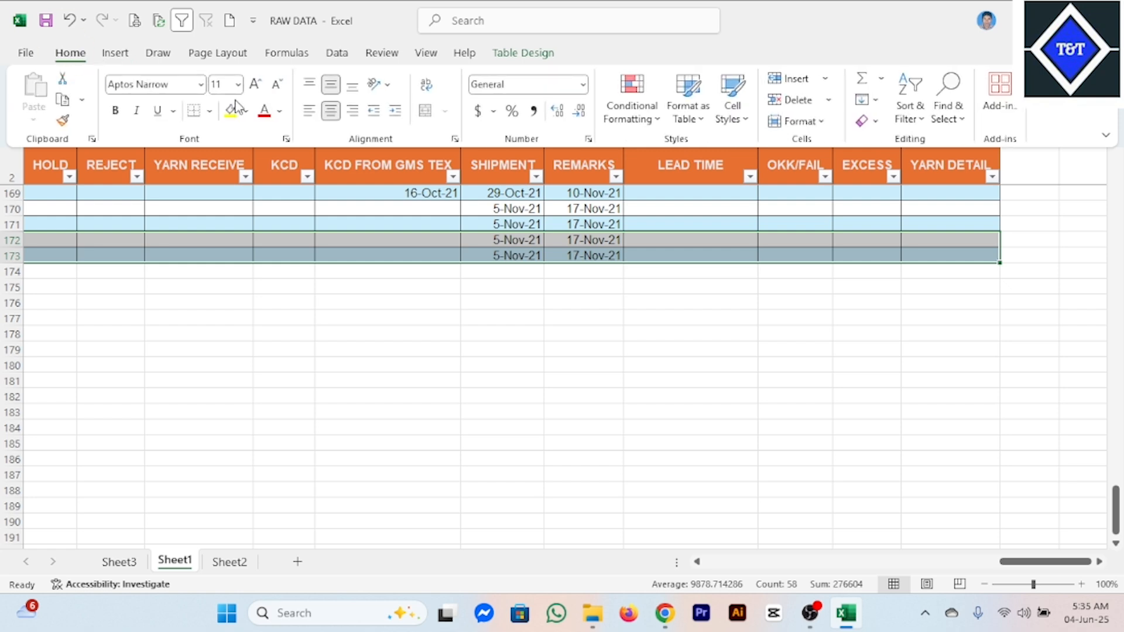
click(246, 113)
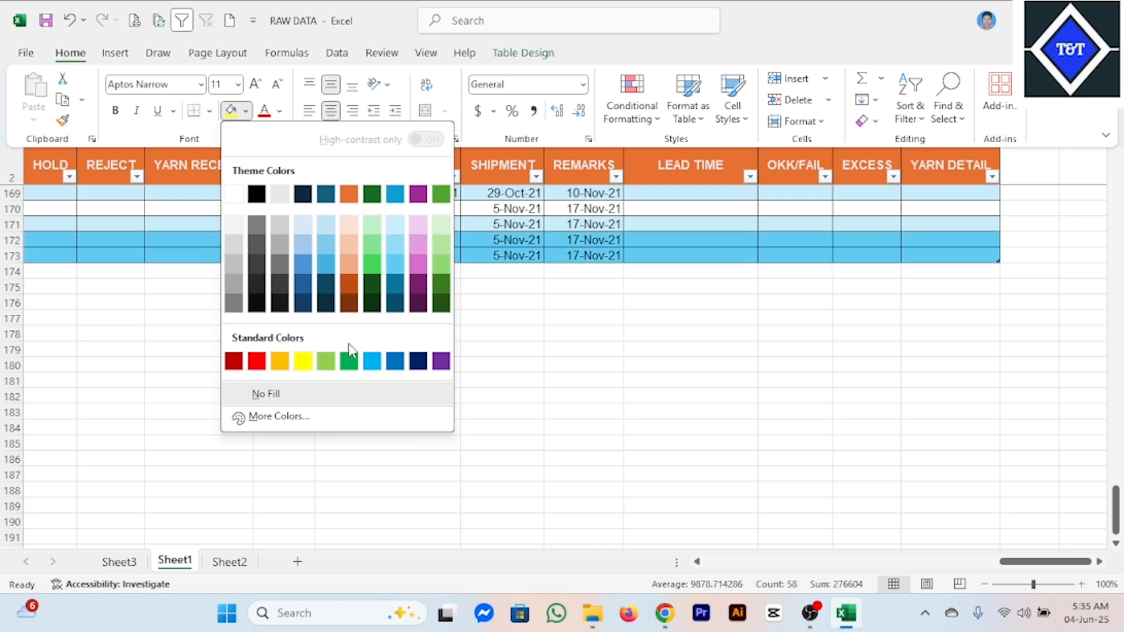
click(303, 362)
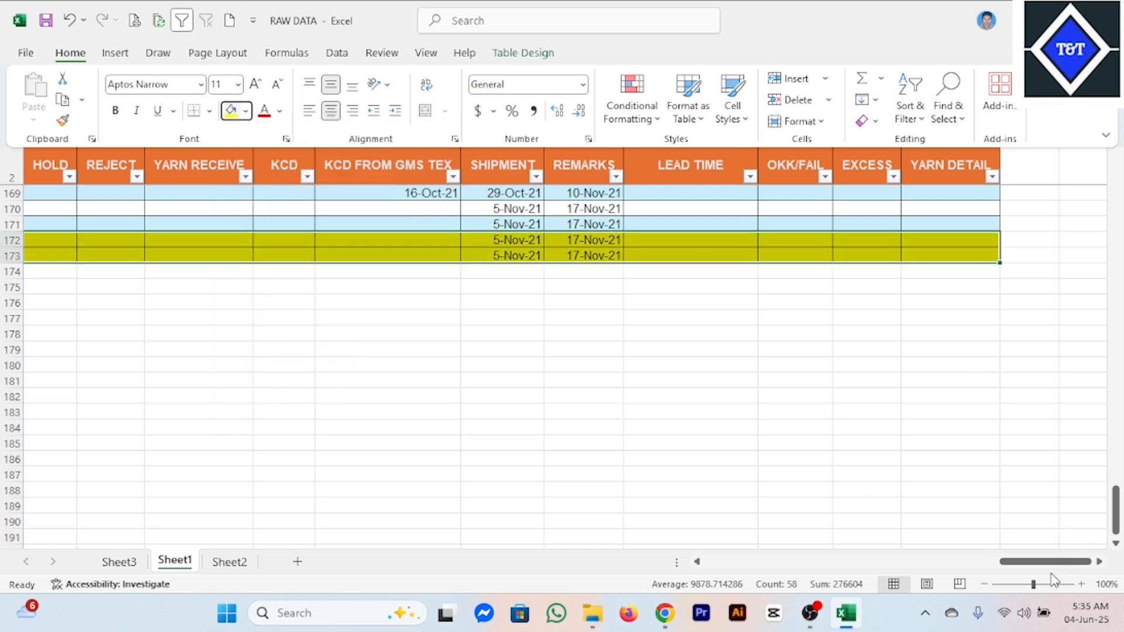
Change the BUYER entry in row 172 to ESS and fill it down into row 173
drag(1050, 562, 633, 556)
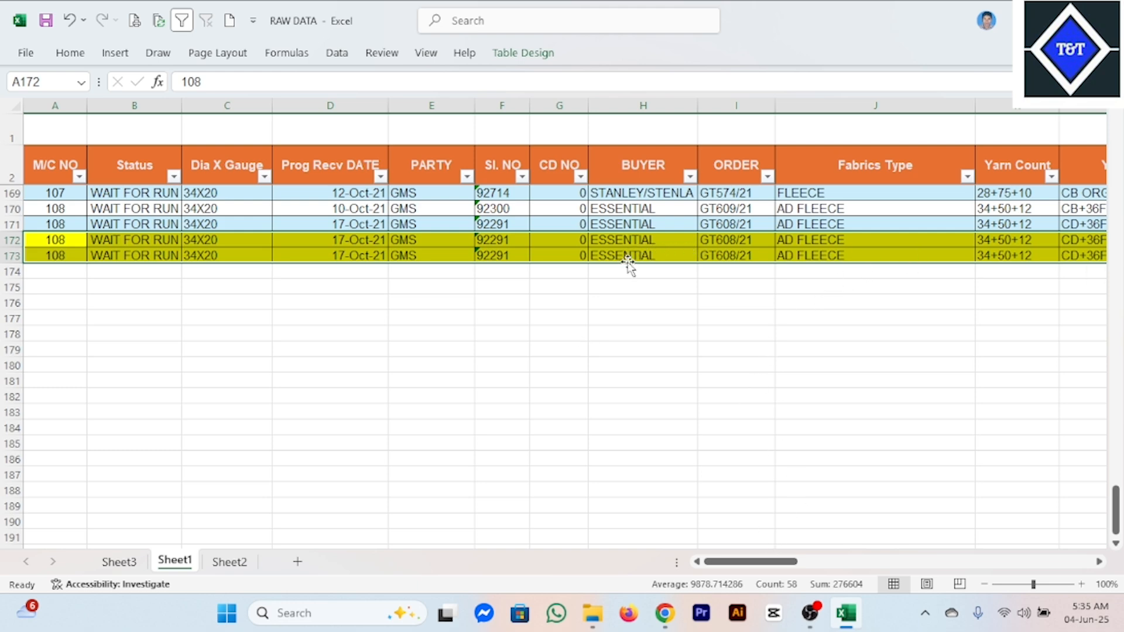
click(652, 242)
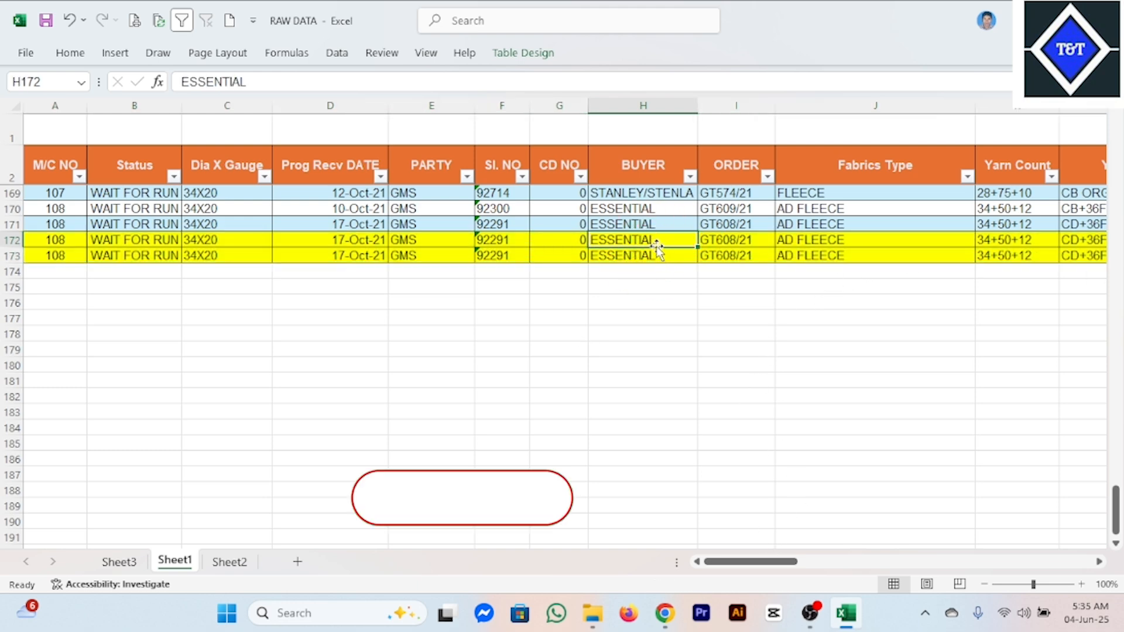
text(ess)
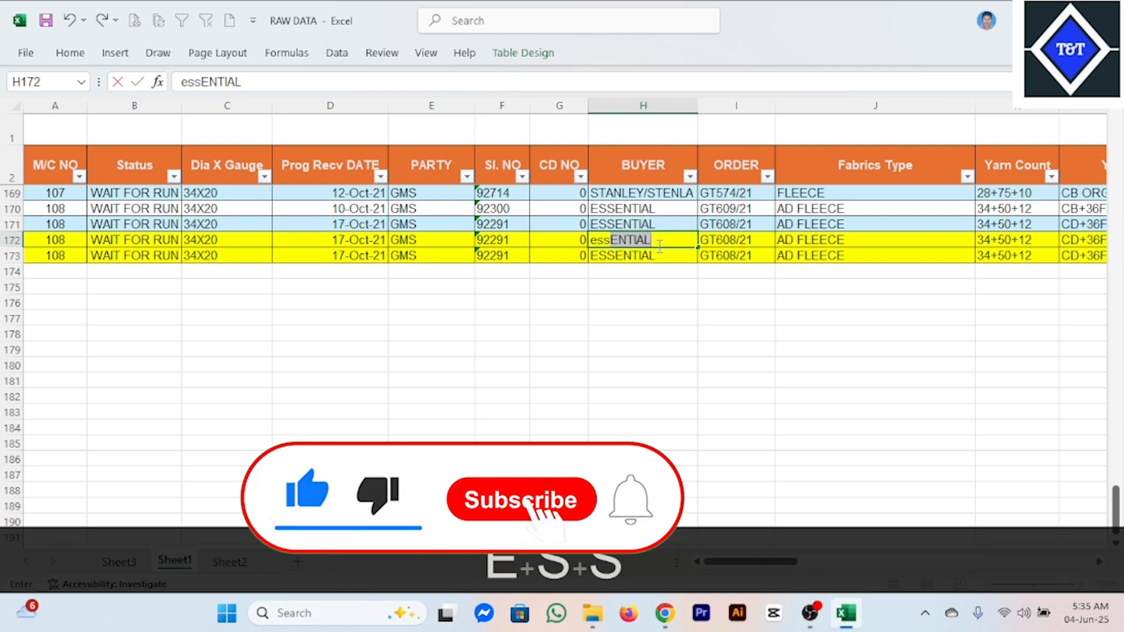
key(Delete)
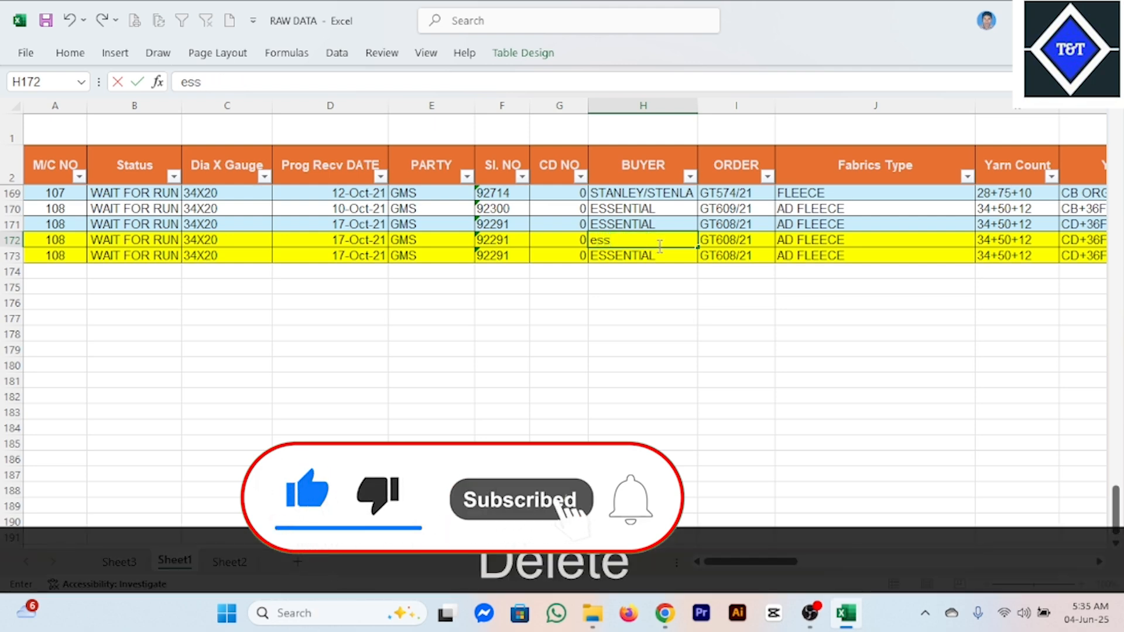
click(647, 254)
click(634, 241)
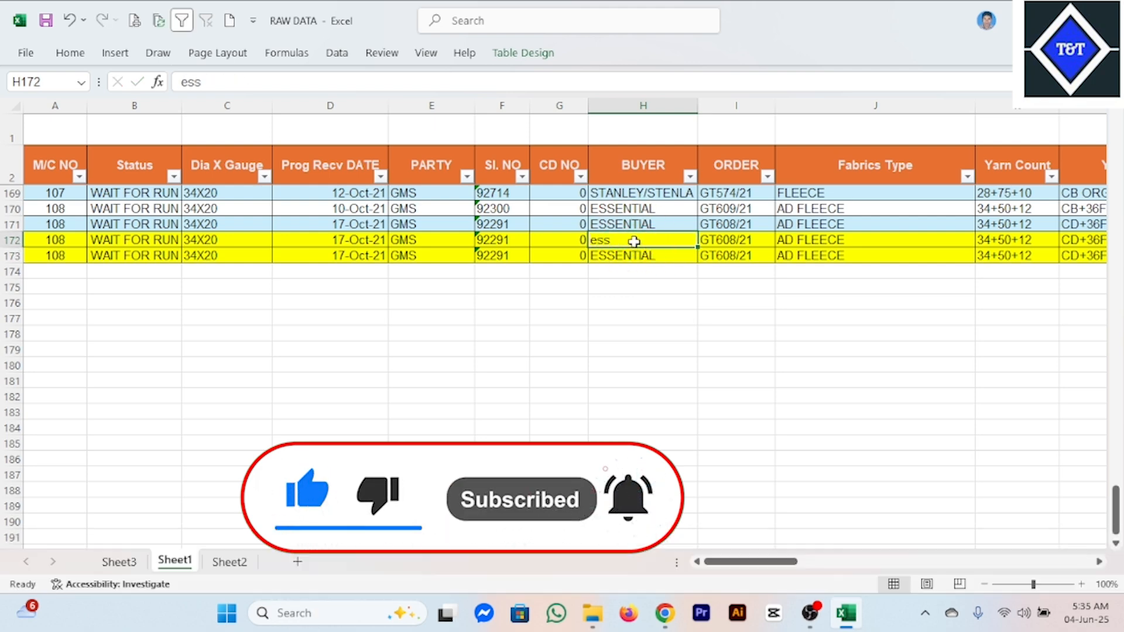
key(Caps_Lock)
text(ESS)
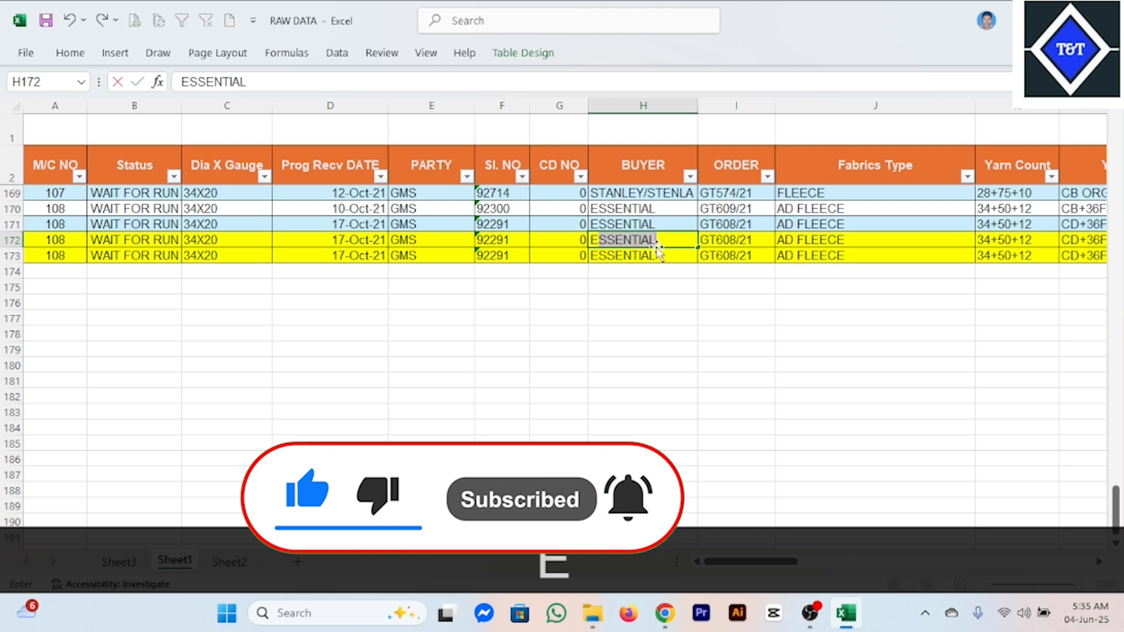
key(Delete)
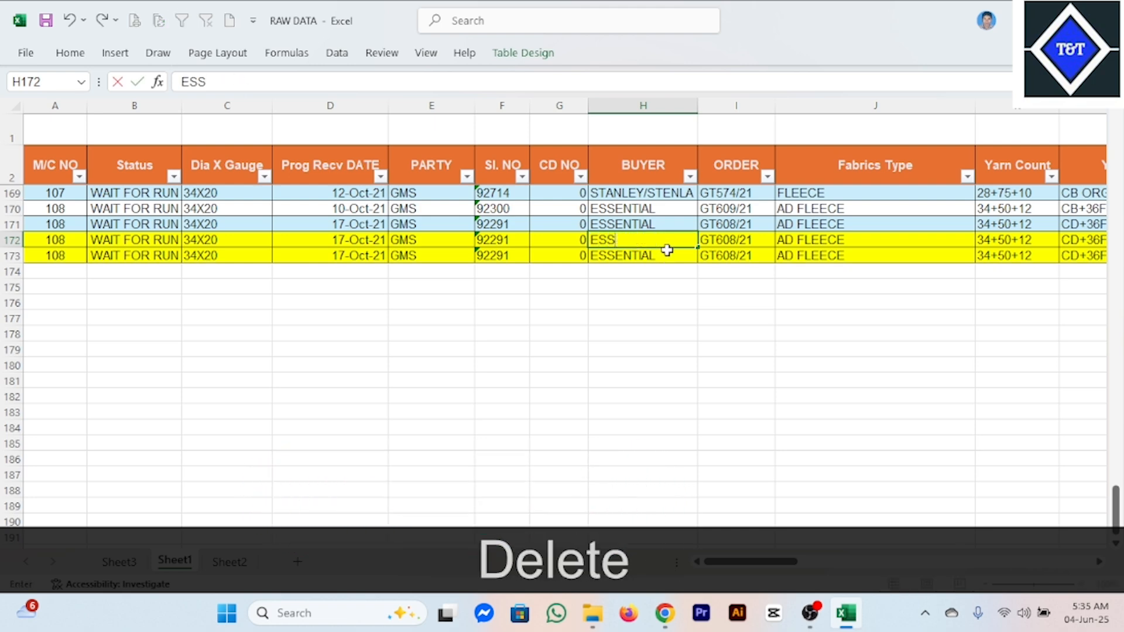
click(664, 253)
key(ctrl+d)
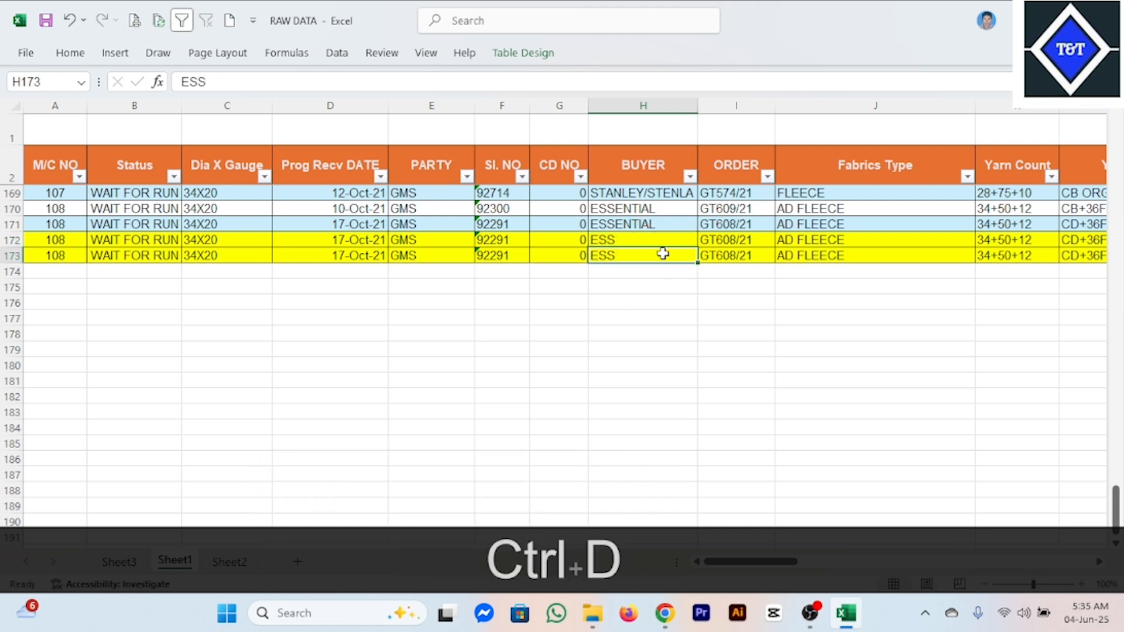
Set the Total Prodn QTY of both yellow records, rows 172 and 173, to 5000
drag(790, 561, 1018, 559)
double_click(708, 242)
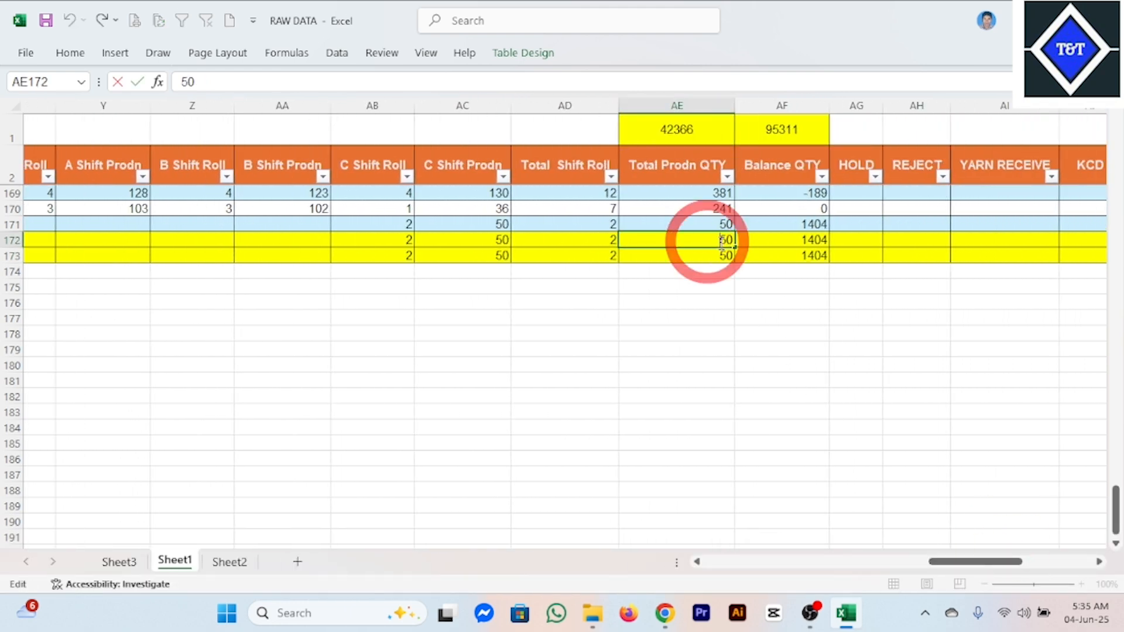
text(00)
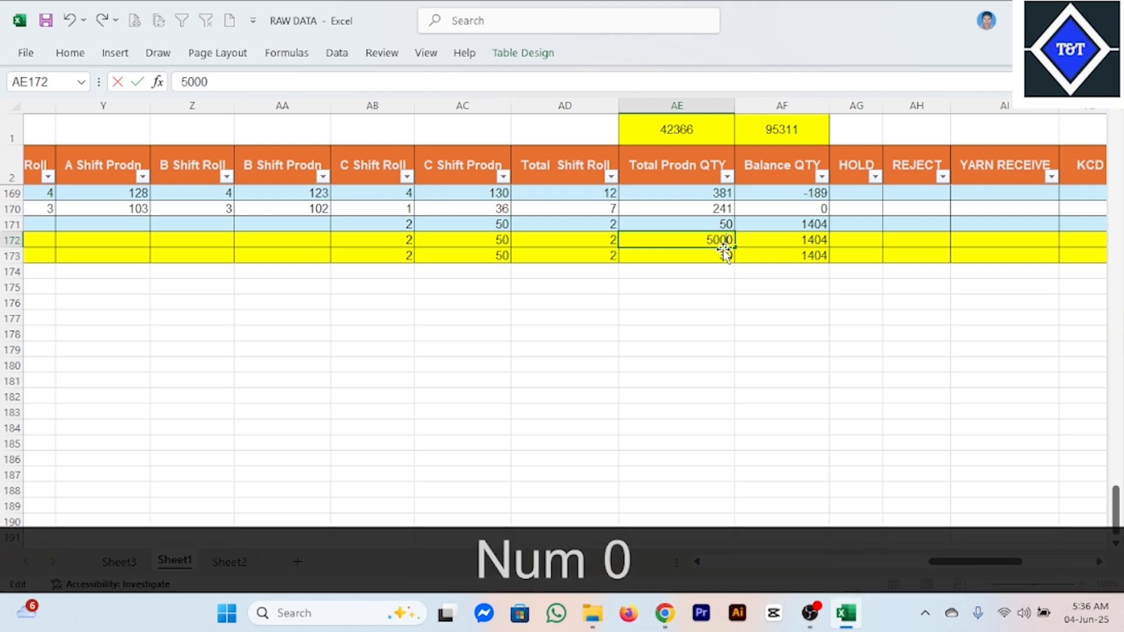
click(725, 255)
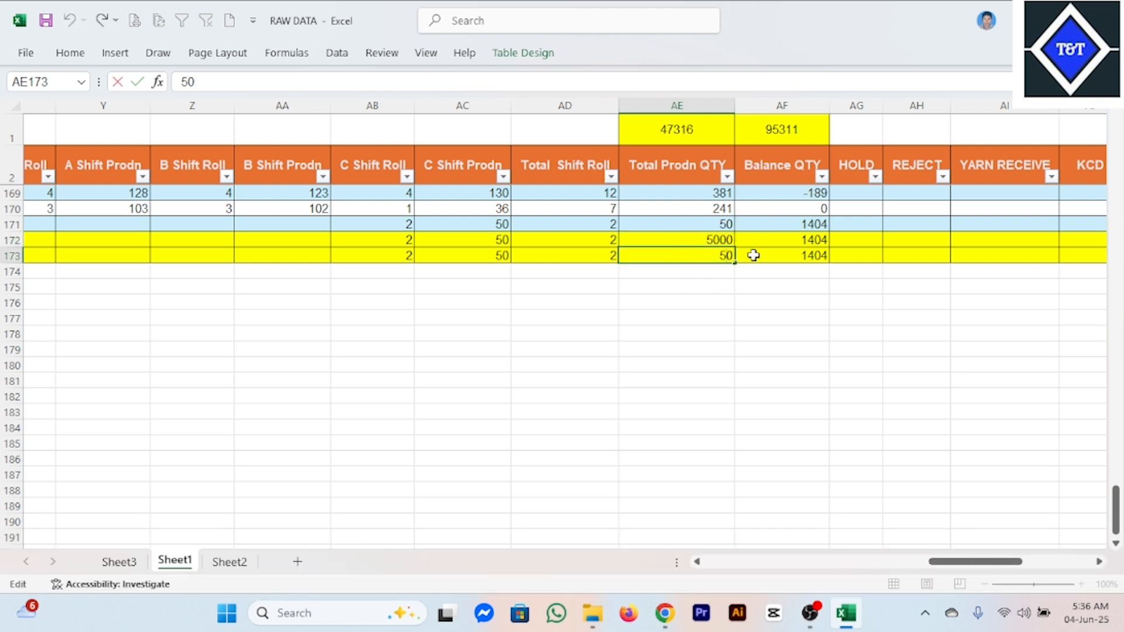
text(00)
click(761, 316)
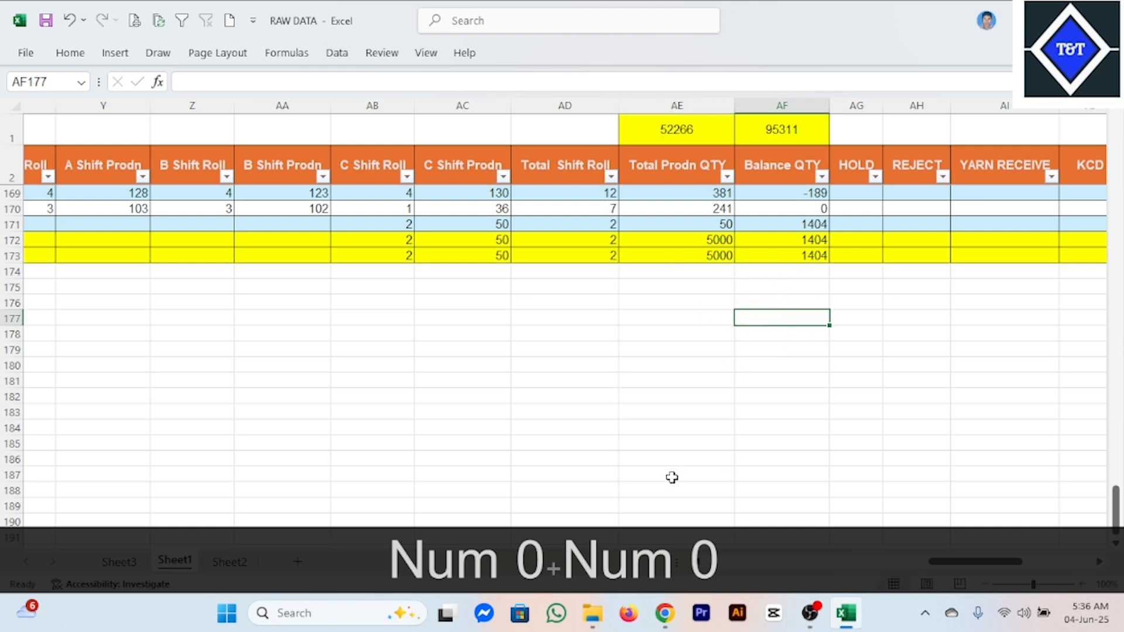
Check the data source of the pivot table on Sheet3 with Change Data Source and accept Table1 as its range
drag(995, 561, 620, 556)
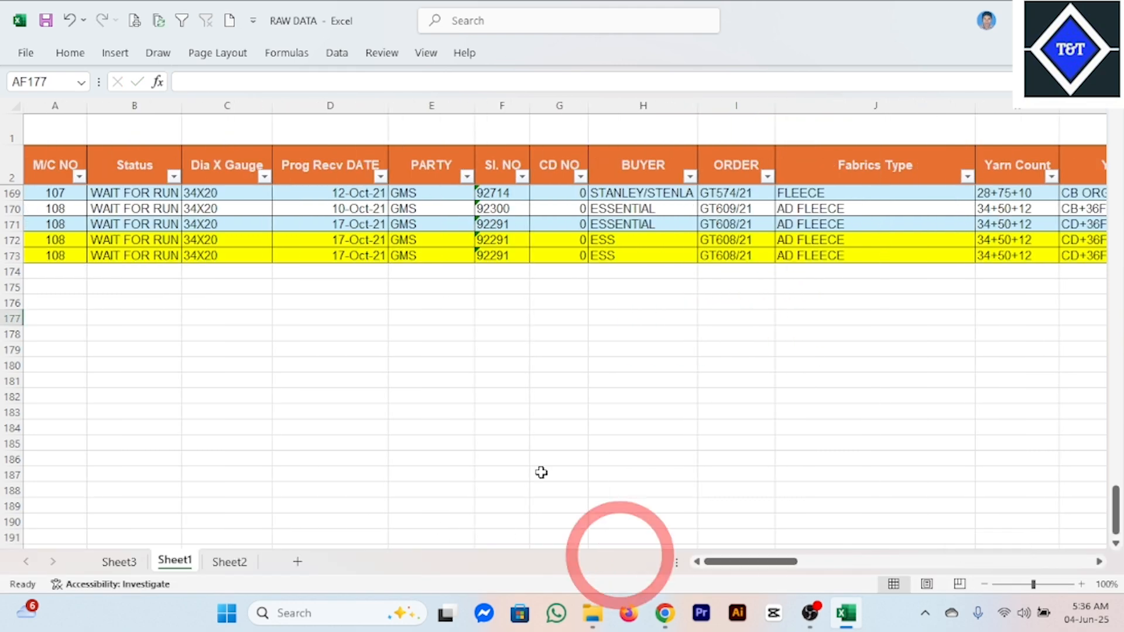
click(131, 565)
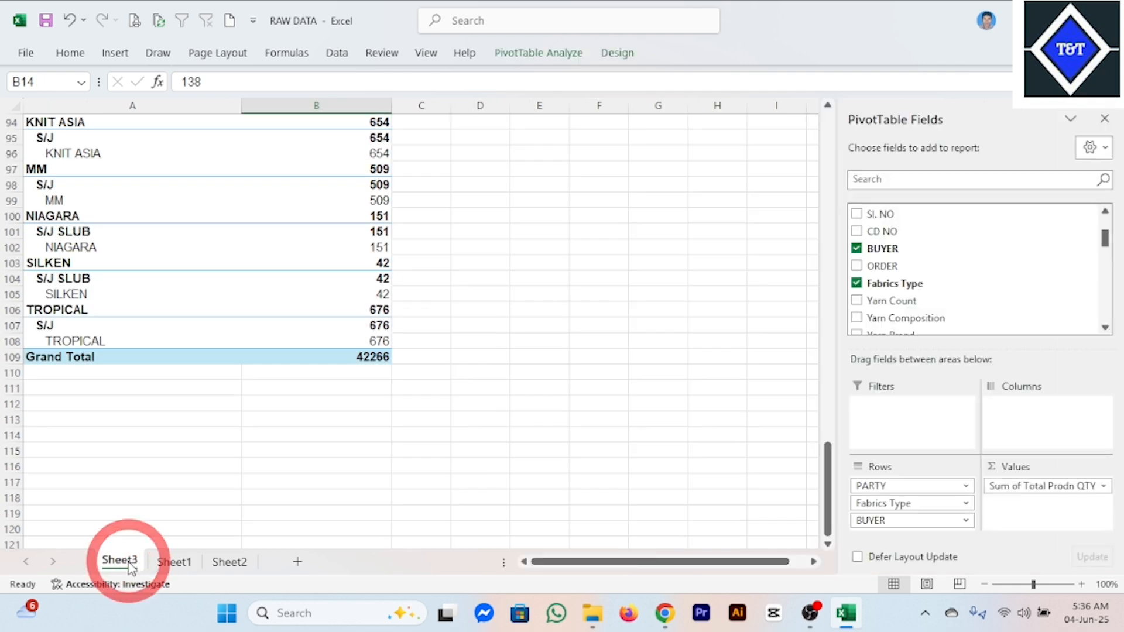
click(277, 277)
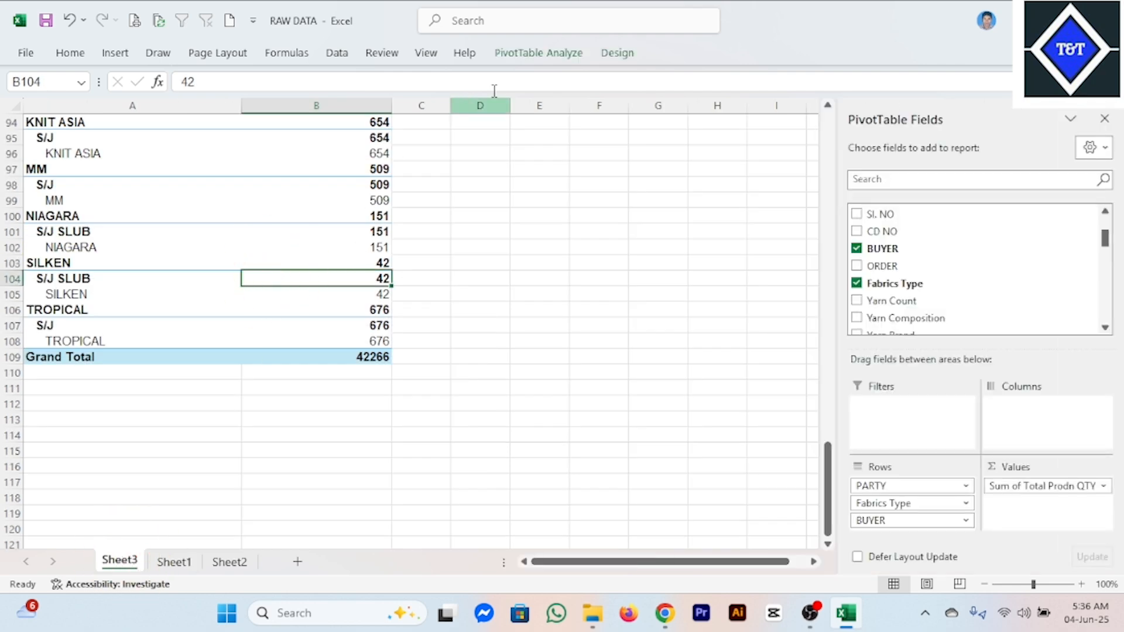
click(536, 52)
click(561, 117)
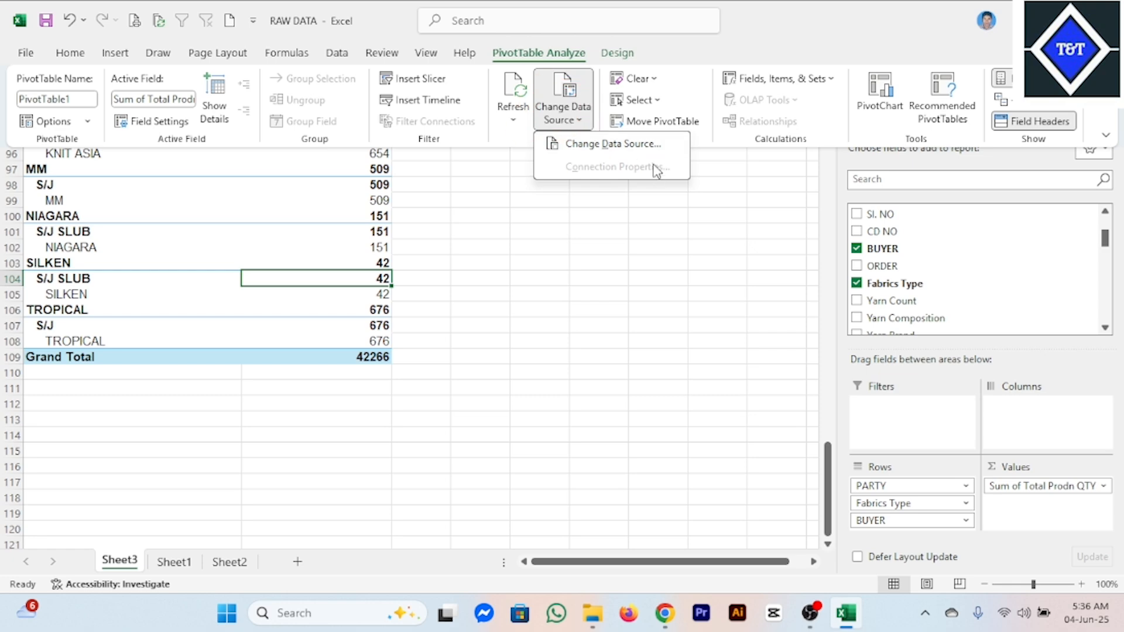
click(623, 147)
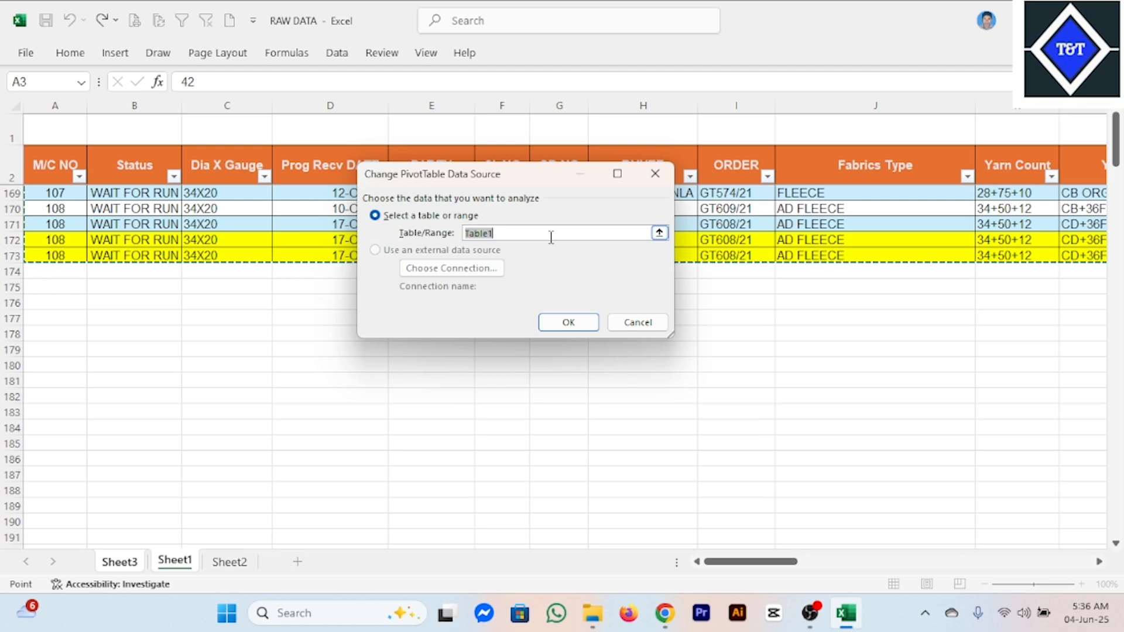
click(571, 323)
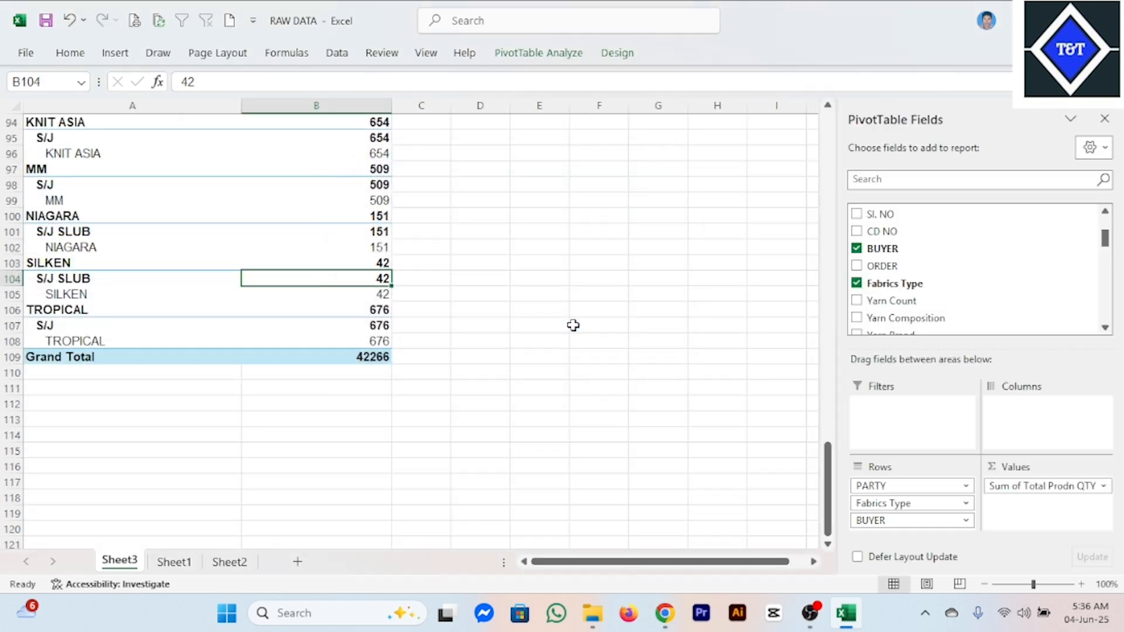
Review the Table command for the Sheet1 source data and look at the Sheet3 pivot table before returning to Sheet1
click(174, 560)
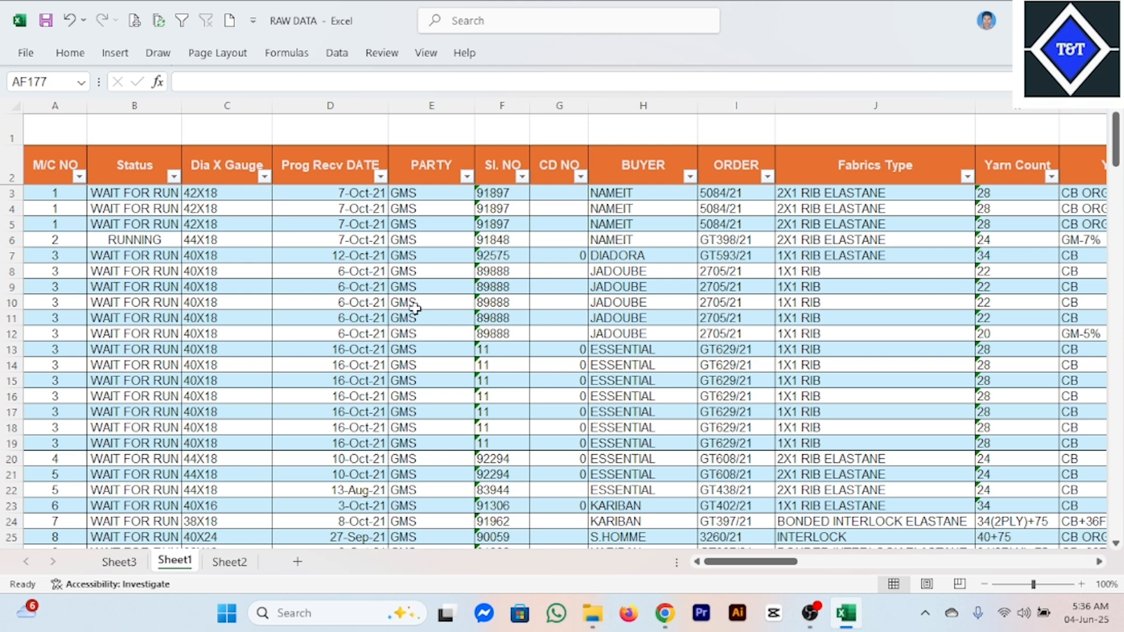
click(114, 54)
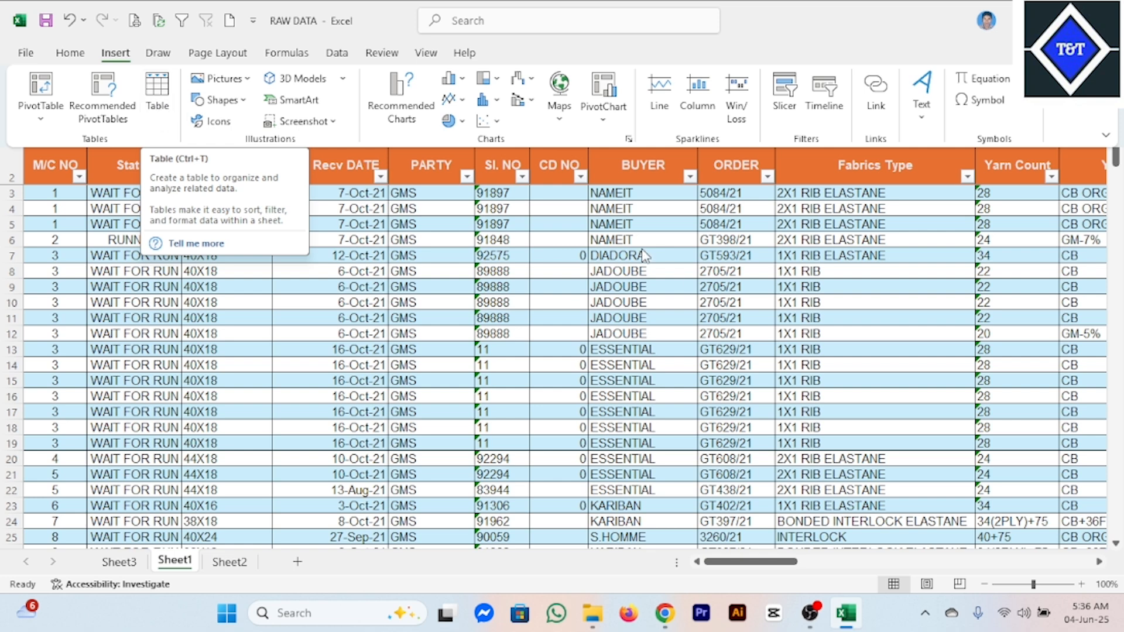
click(459, 354)
click(117, 561)
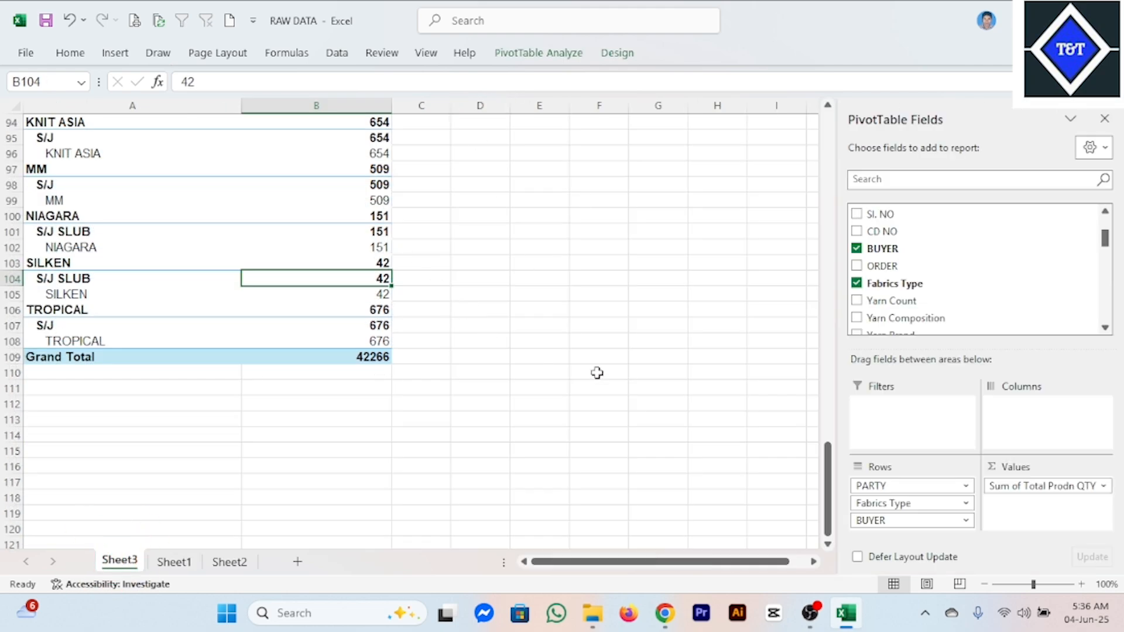
click(174, 561)
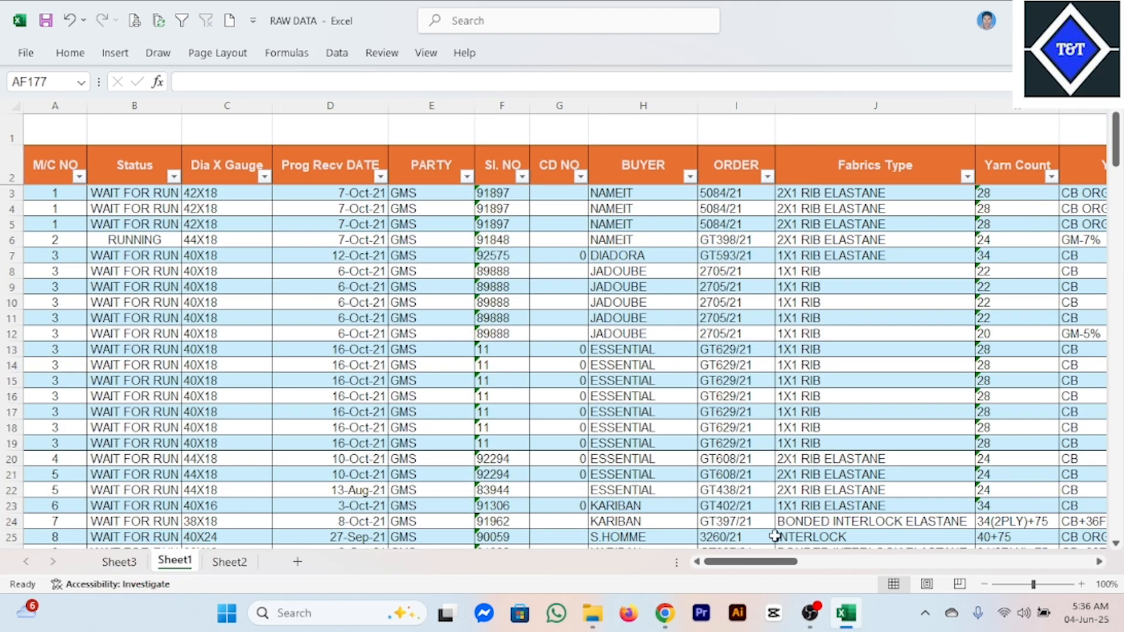
Check the Total Prodn QTY sum above the Sheet1 data and refresh the pivot table on Sheet3
drag(773, 561, 998, 559)
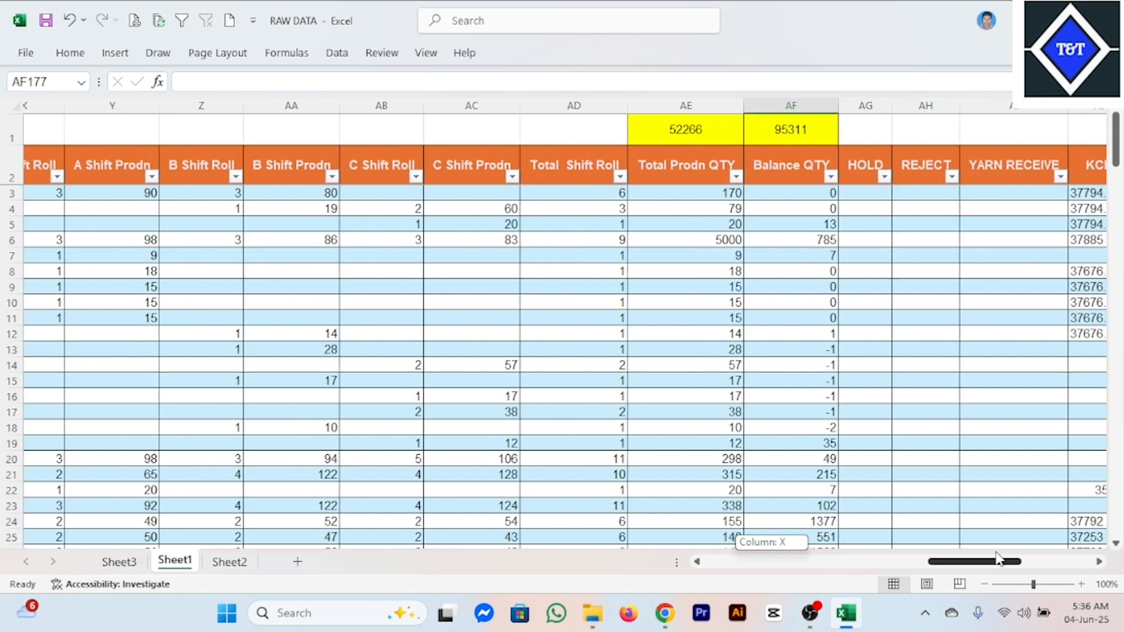
drag(998, 559, 998, 559)
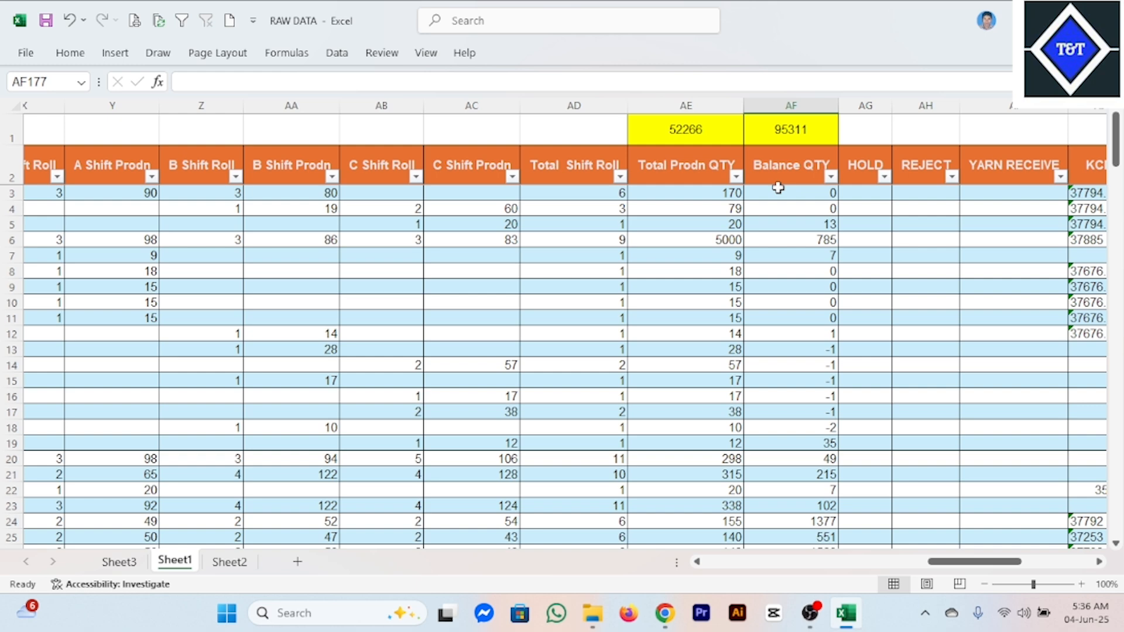
click(114, 562)
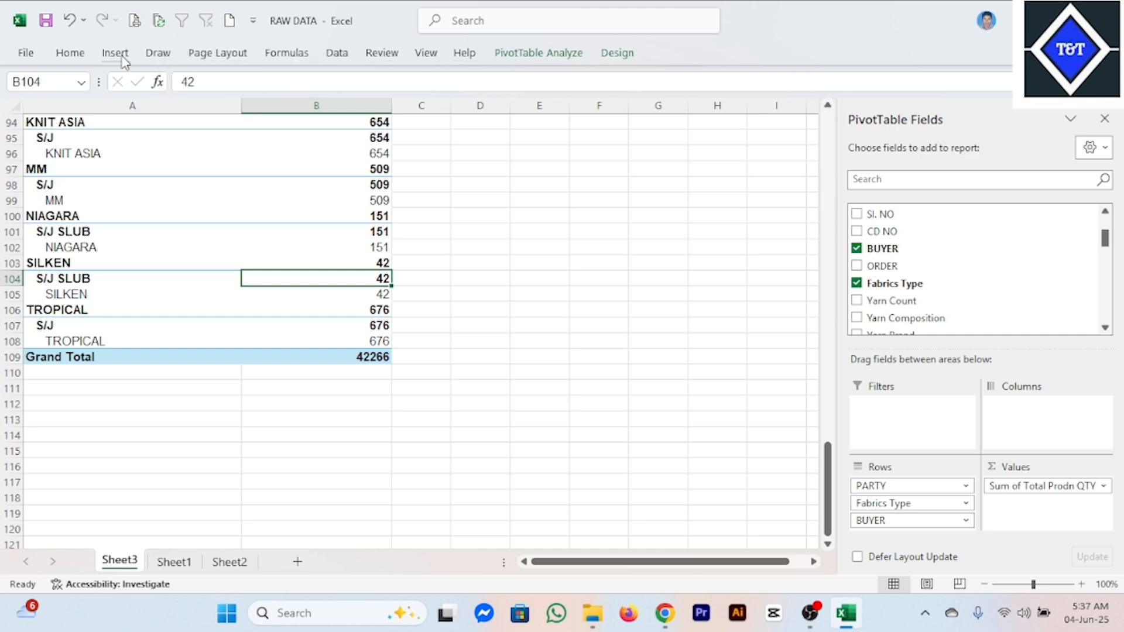
click(560, 56)
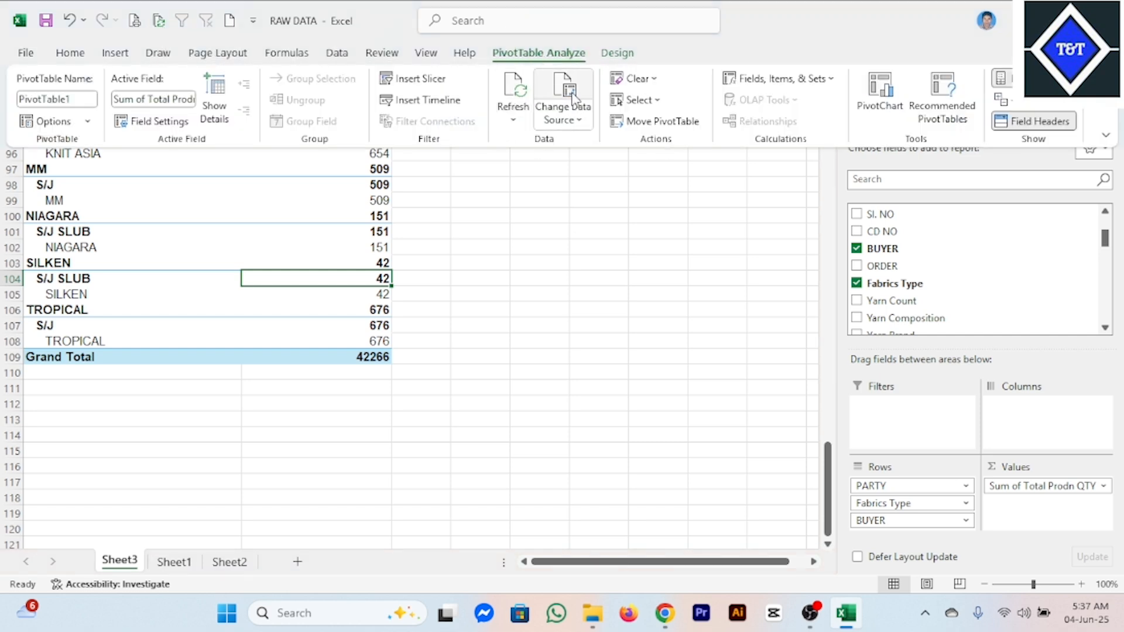
click(518, 95)
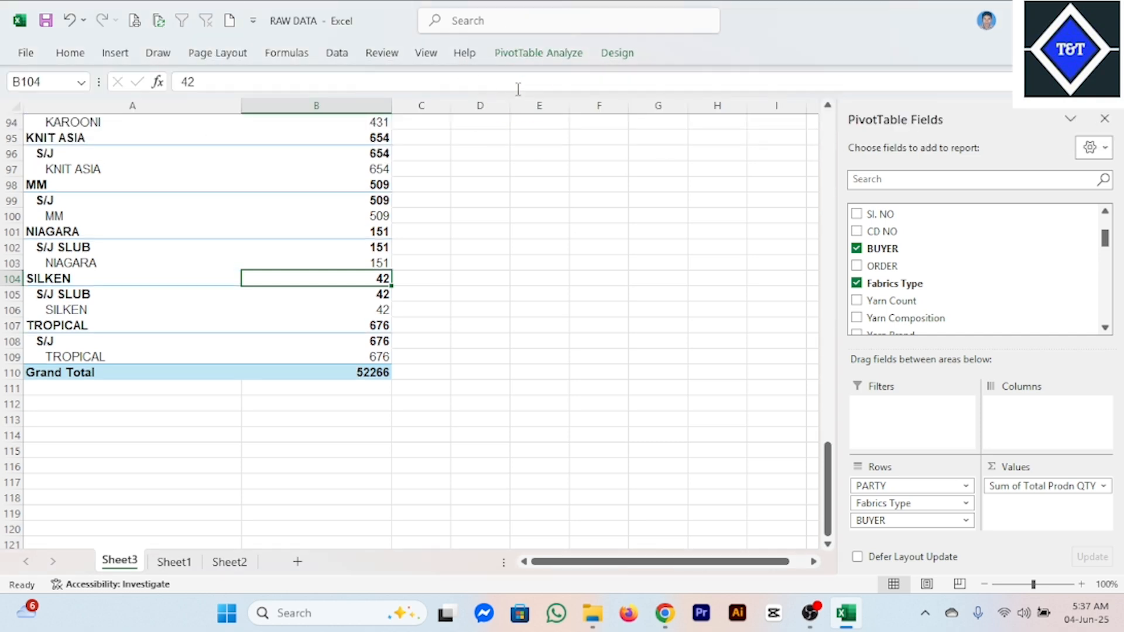
Review the refreshed pivot table from its grand total up to the GMS group, checking the ESS buyer entry under AD FLEECE
click(480, 363)
scroll(105, 248, up, 14)
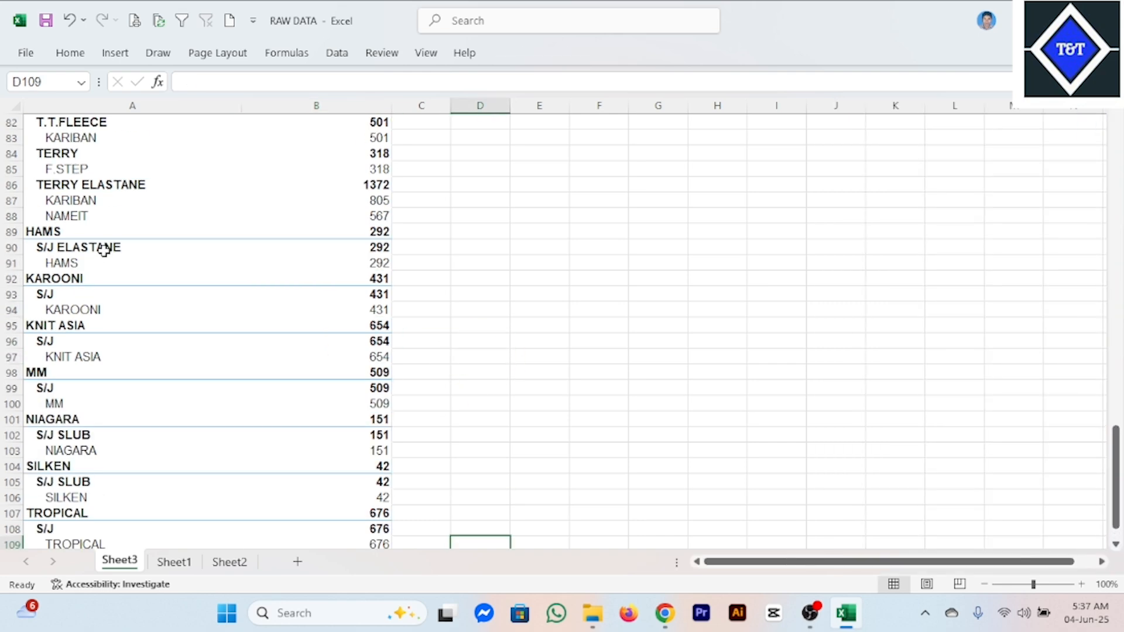
scroll(105, 248, up, 17)
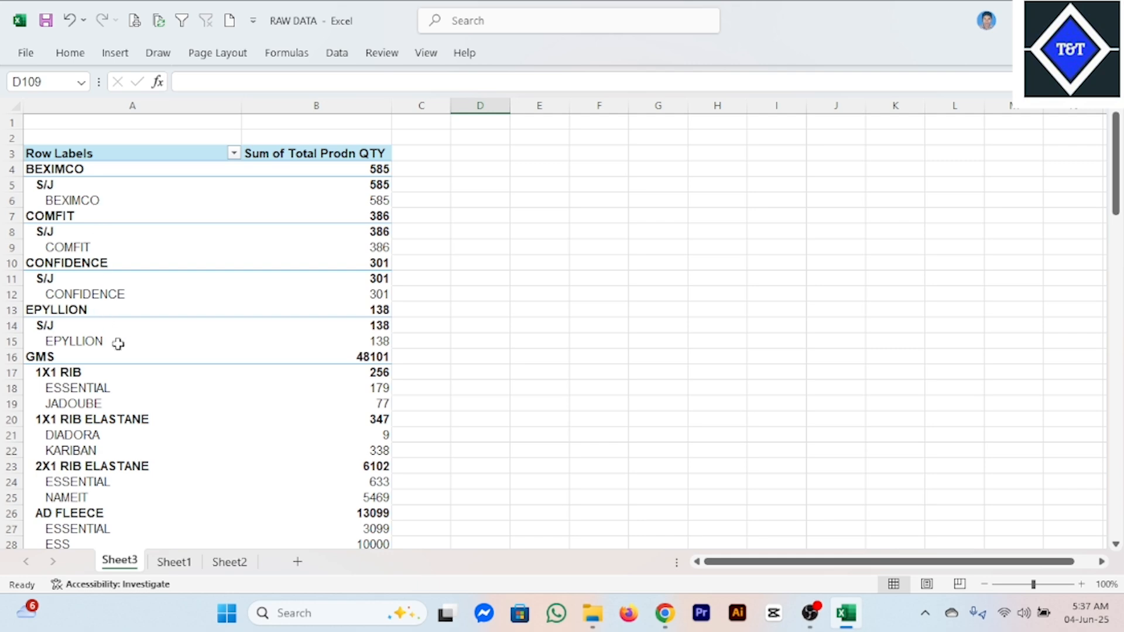
scroll(118, 343, down, 4)
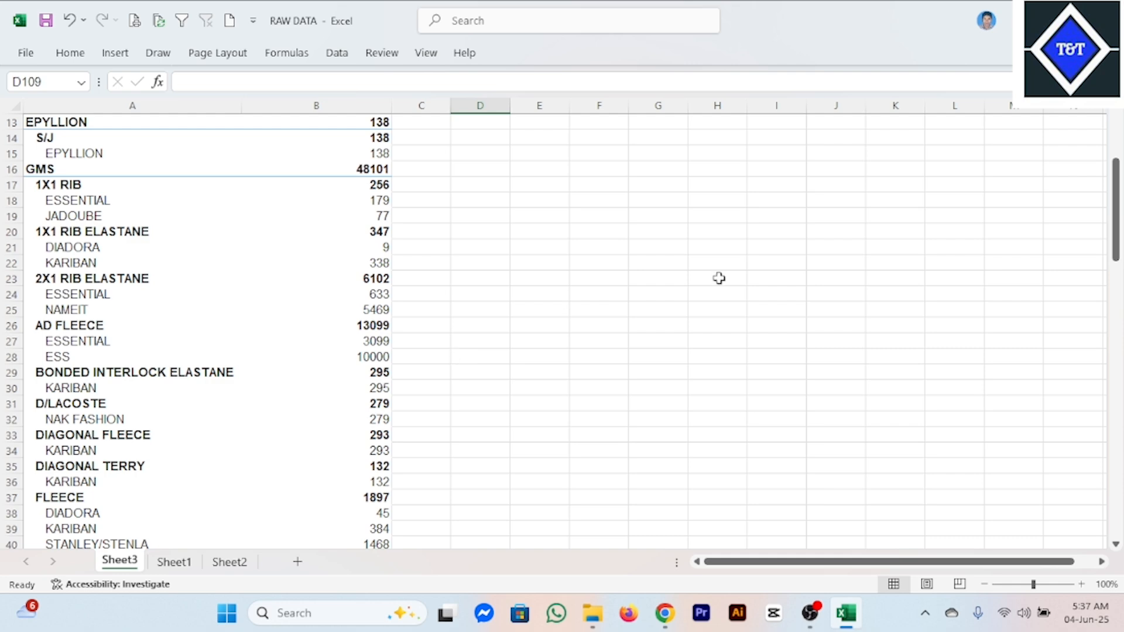
click(263, 203)
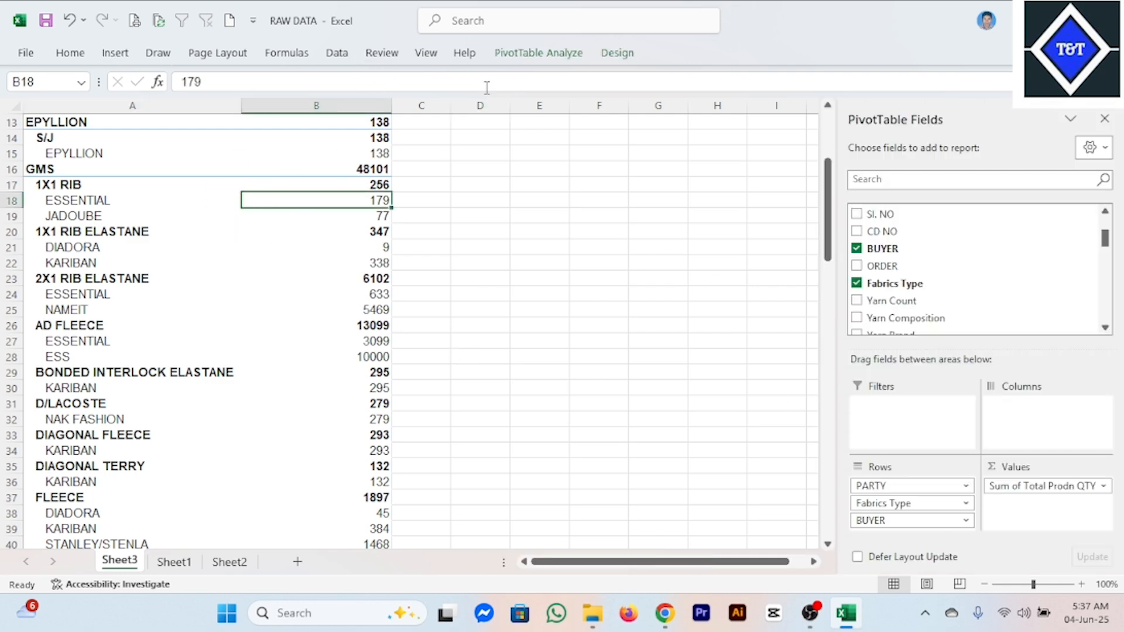
click(539, 53)
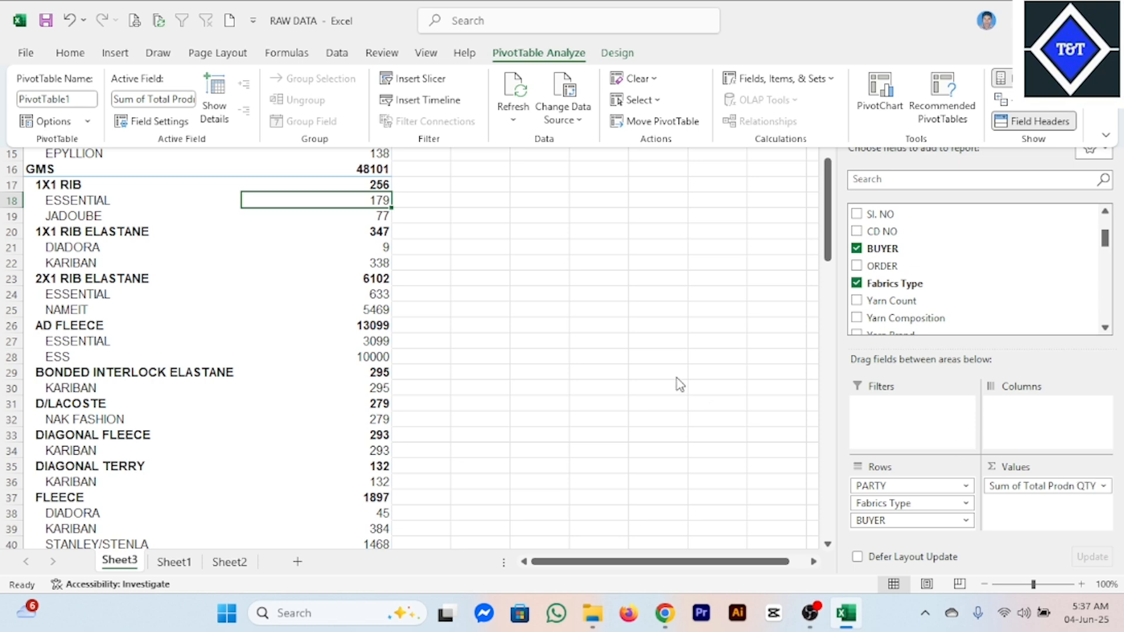
click(604, 362)
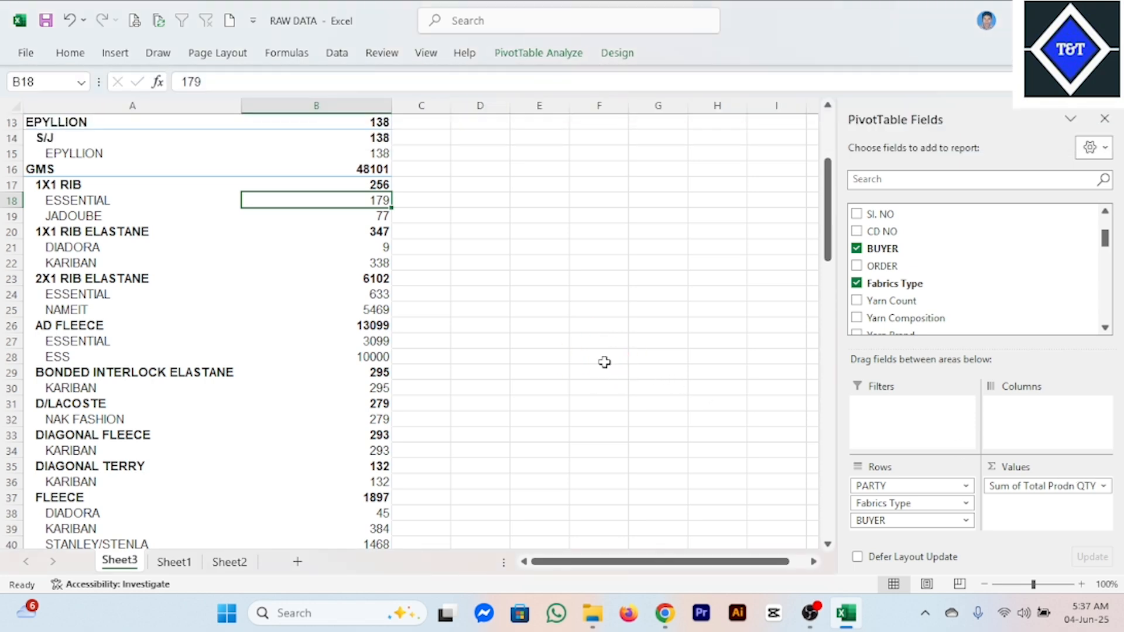